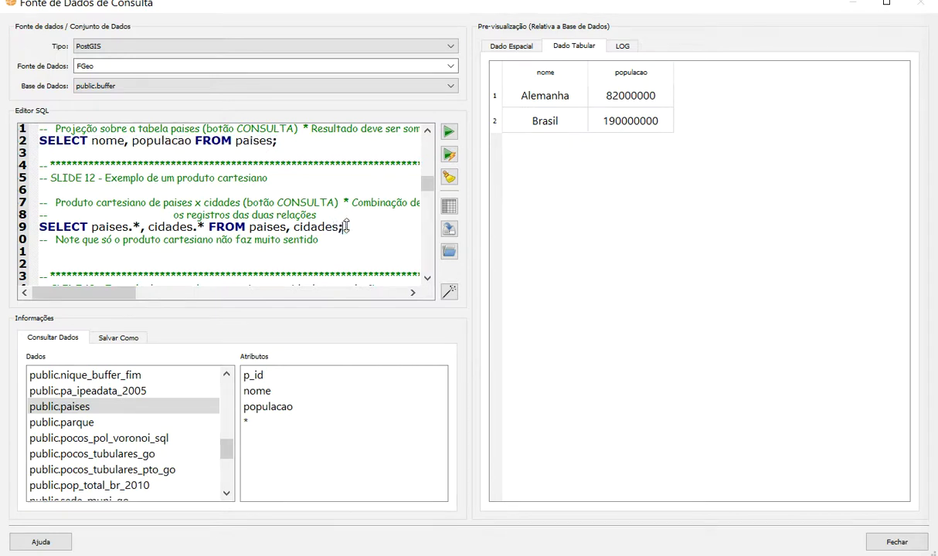
Step: Run only the Cartesian product query SELECT paises.*, cidades.* FROM paises, cidades; from the SLIDE 12 section
left_click(32, 228)
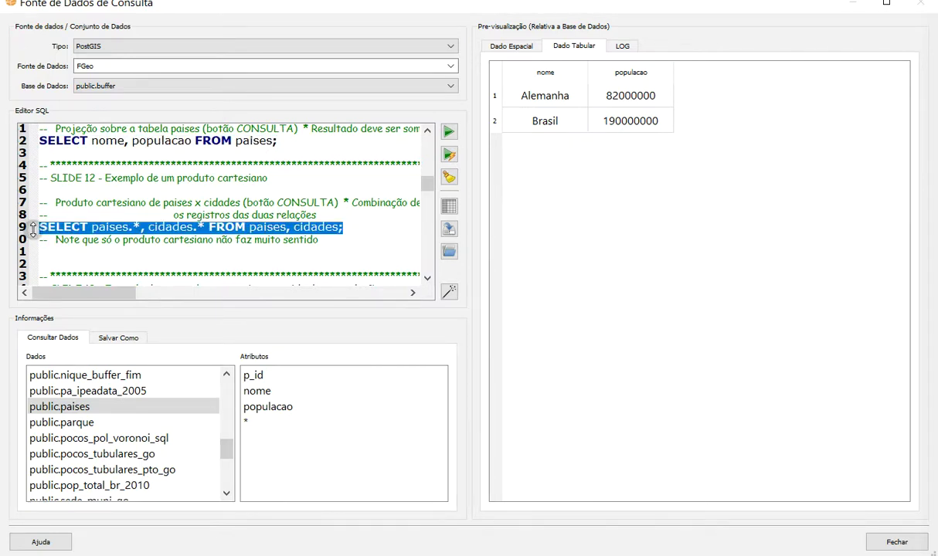
left_click(448, 132)
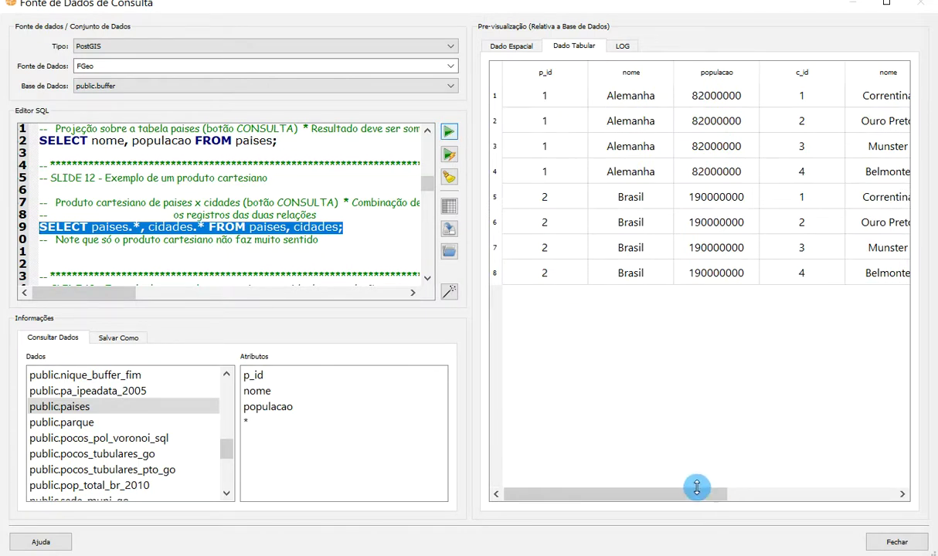
left_click_drag(697, 494, 708, 520)
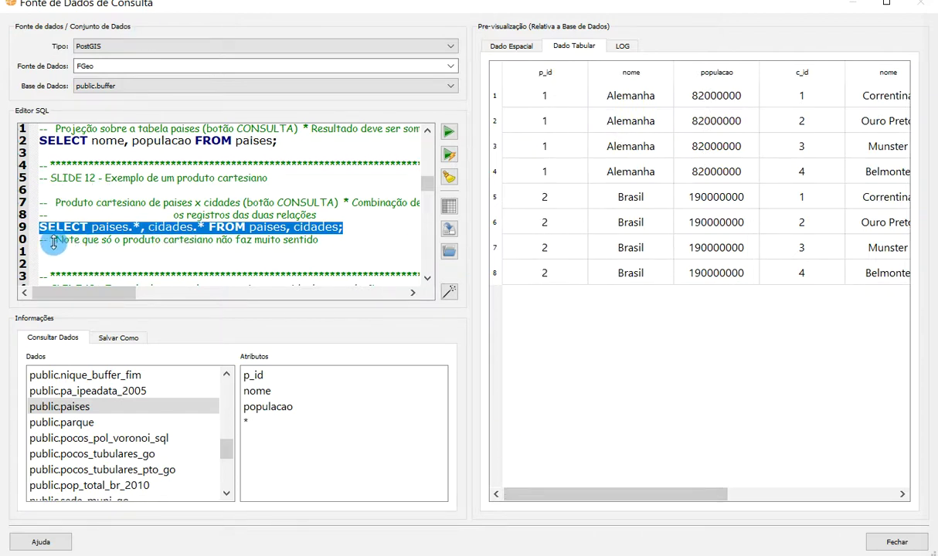
Step: Read the note below the Cartesian product query and compare p_id with pais_id across the result rows
left_click_drag(55, 240, 306, 241)
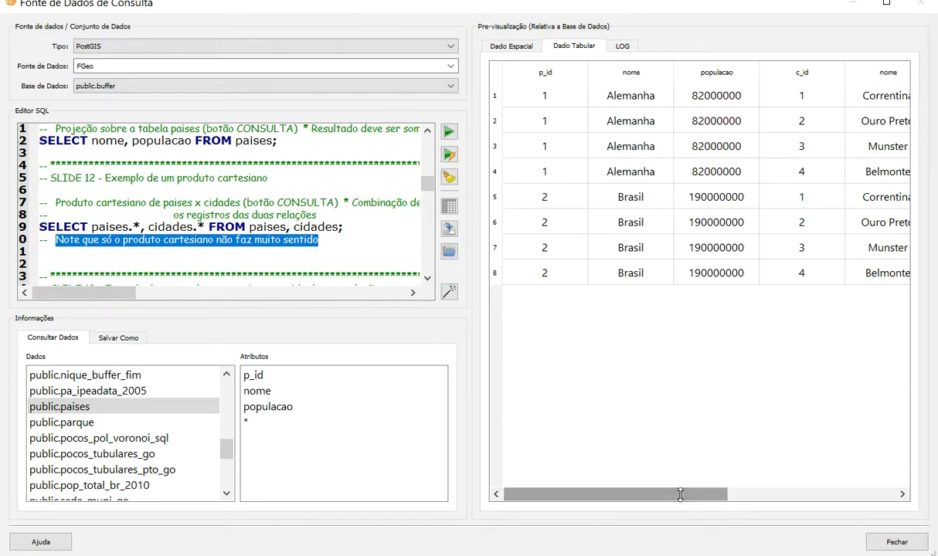
left_click(536, 146)
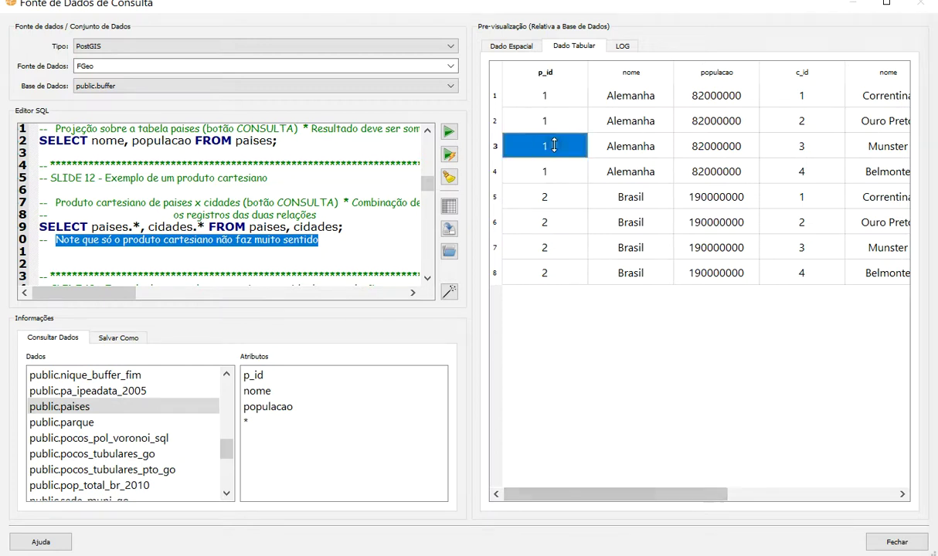
left_click_drag(705, 494, 843, 493)
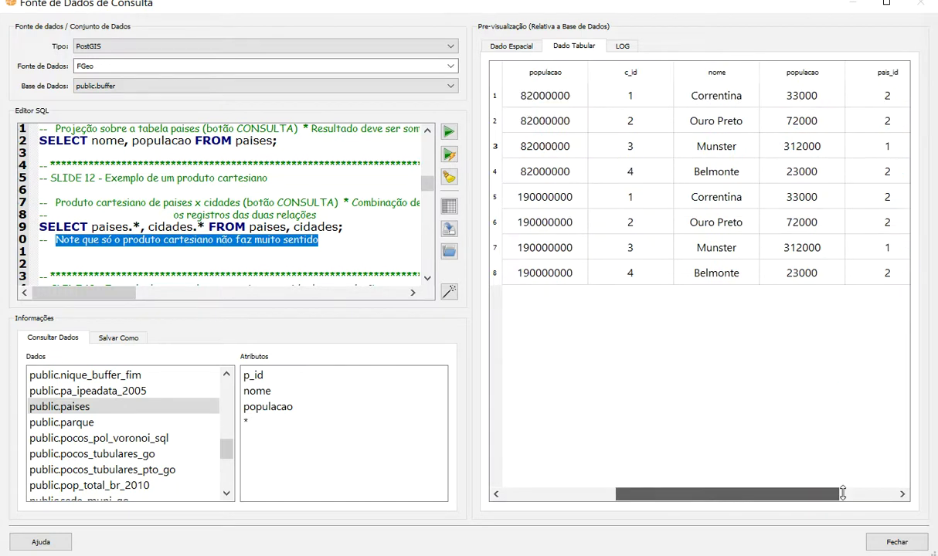
left_click(885, 144)
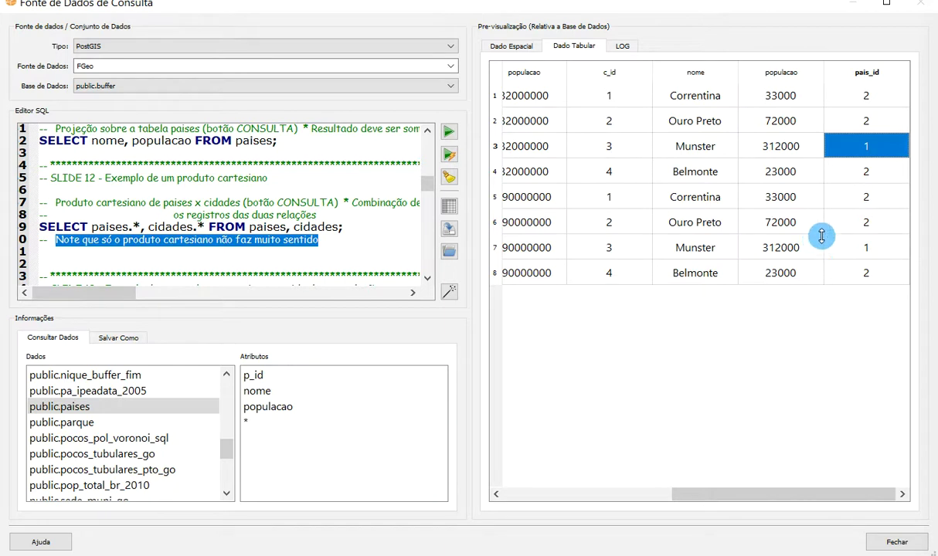
left_click(877, 223)
left_click_drag(712, 486, 597, 487)
left_click(680, 216)
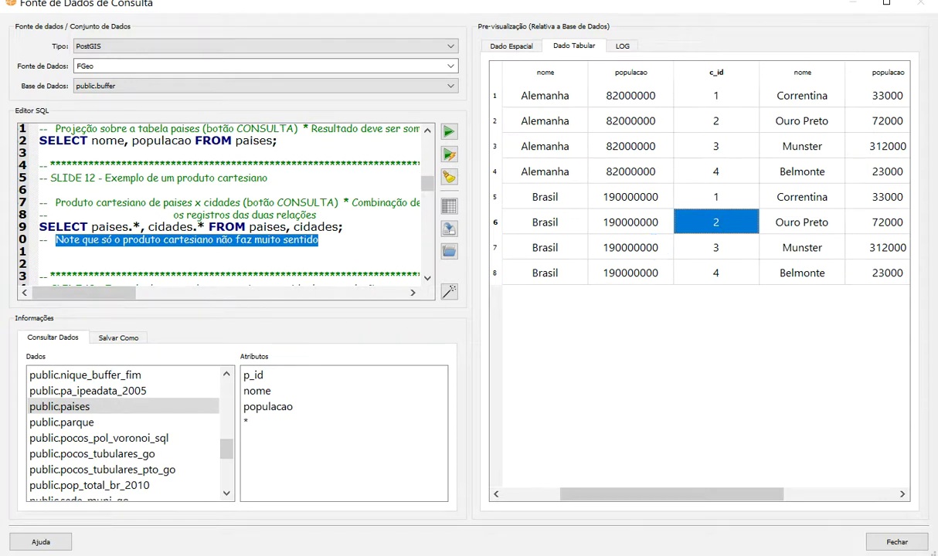
Step: Switch to PowerPoint to view the slide on a Cartesian product followed by a selection, and return to the query window
key("alt+Tab")
left_click(370, 242)
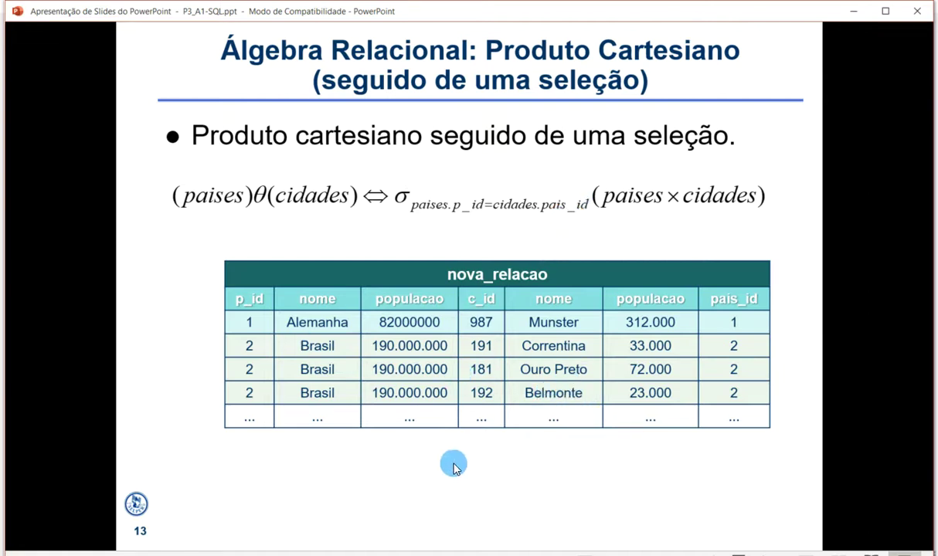
key("alt+Tab")
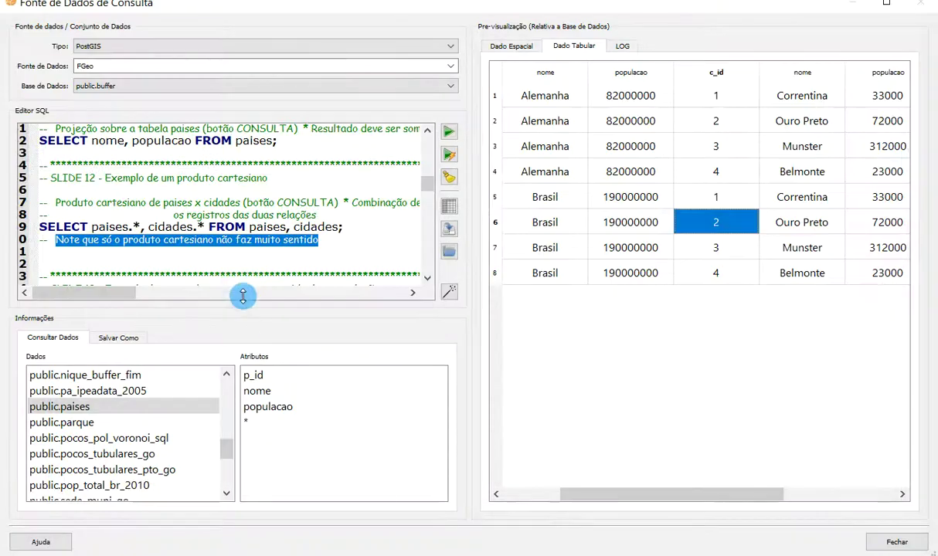
Step: Run the SLIDE 13 query selecting paises.* and cidades.* where paises.p_id = cidades.pais_id
scroll(265, 258, "down", 1)
scroll(266, 257, "down", 2)
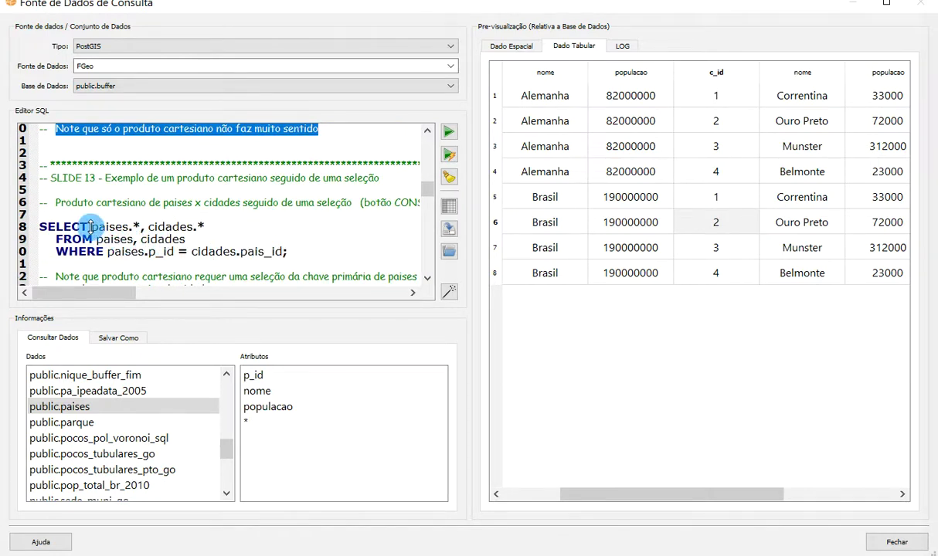
left_click_drag(90, 226, 178, 222)
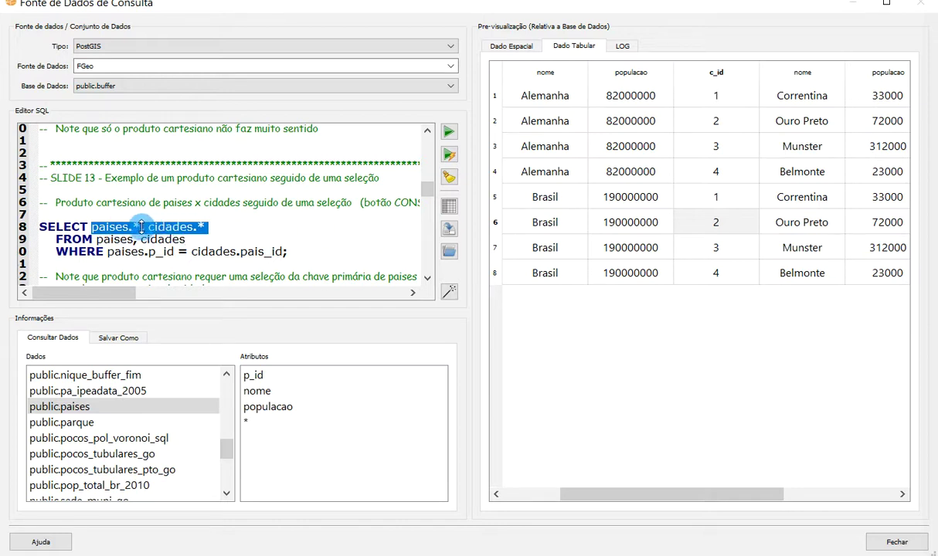
left_click_drag(96, 239, 178, 240)
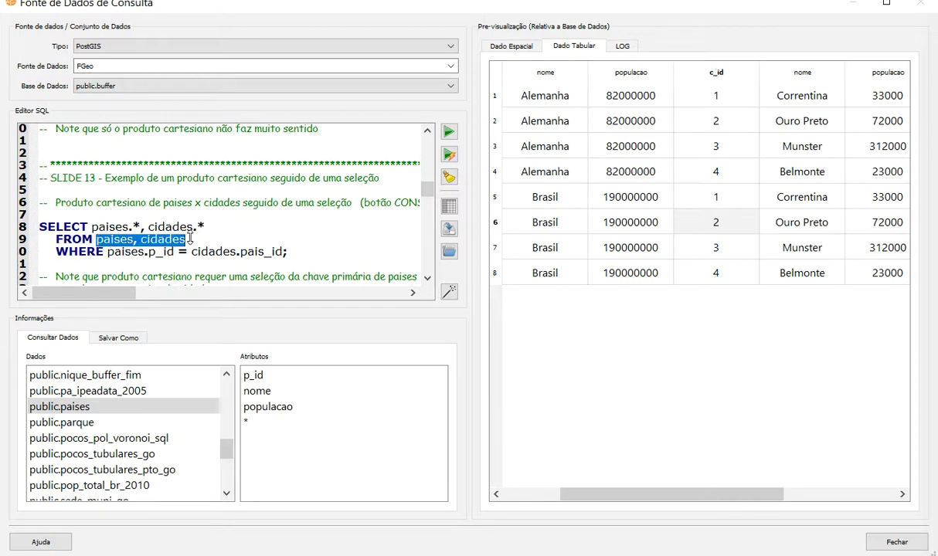
left_click(312, 223)
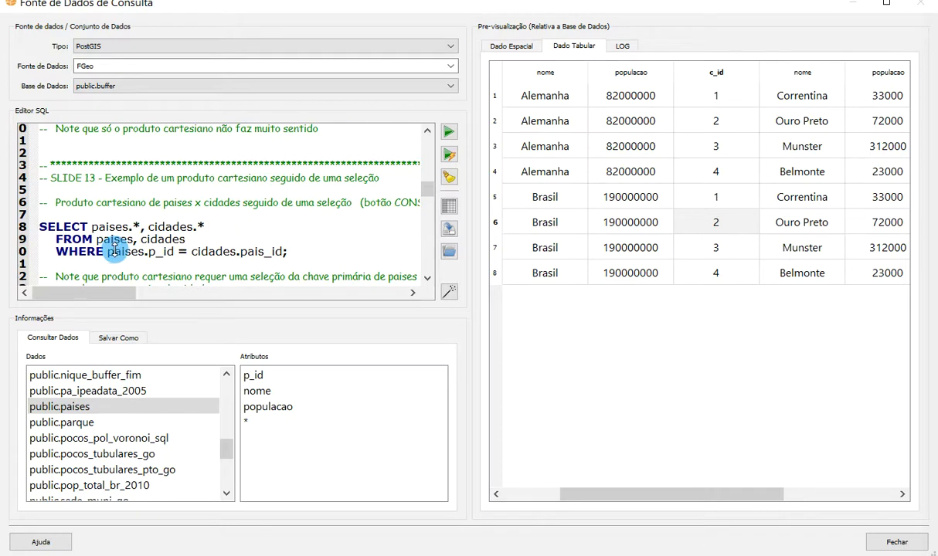
left_click(168, 258)
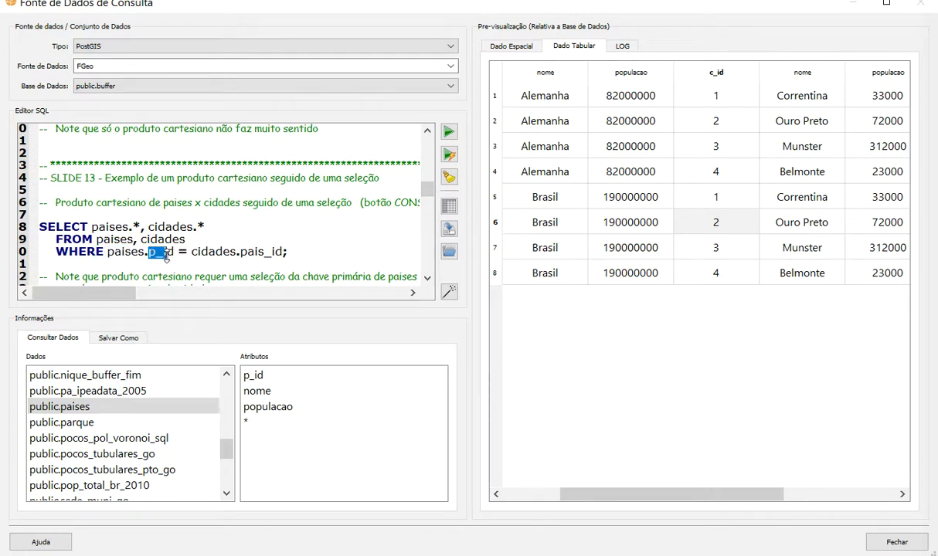
left_click(242, 253)
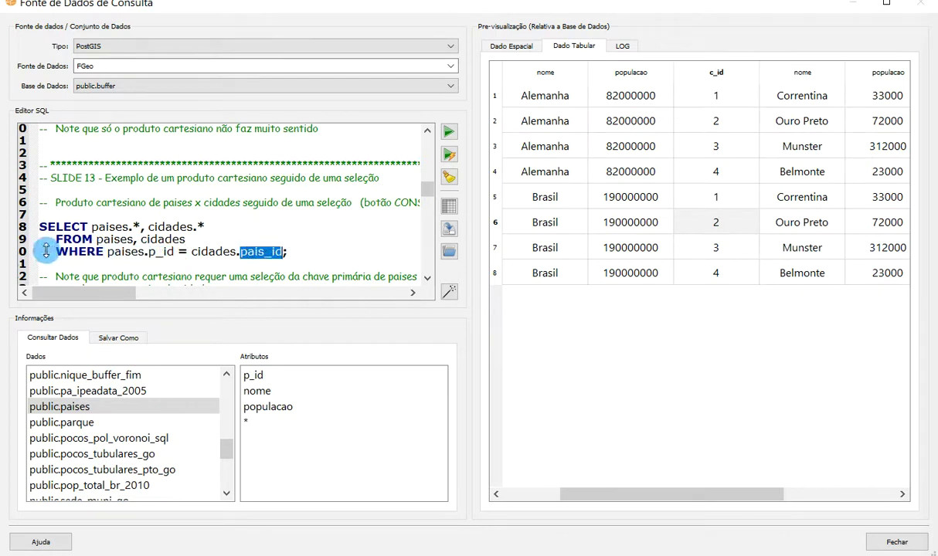
left_click_drag(288, 253, 30, 227)
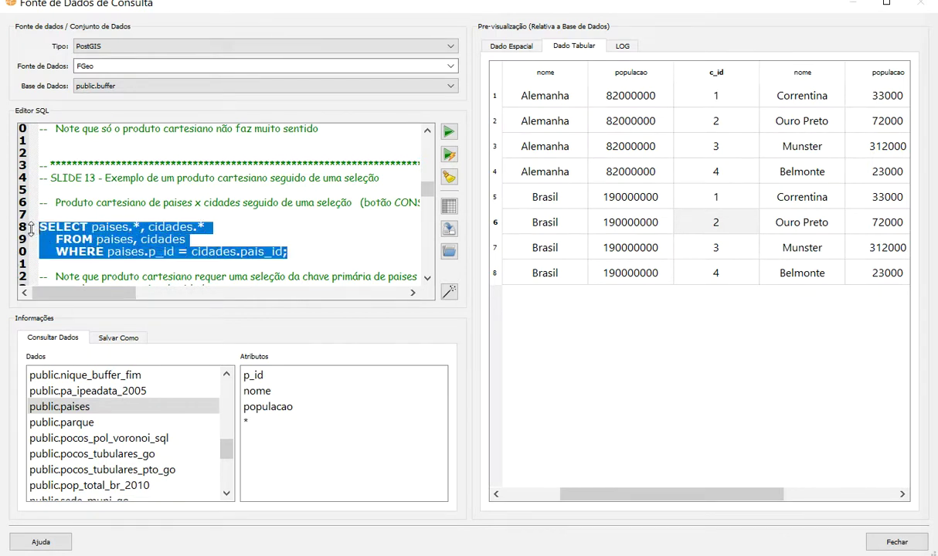
left_click(451, 134)
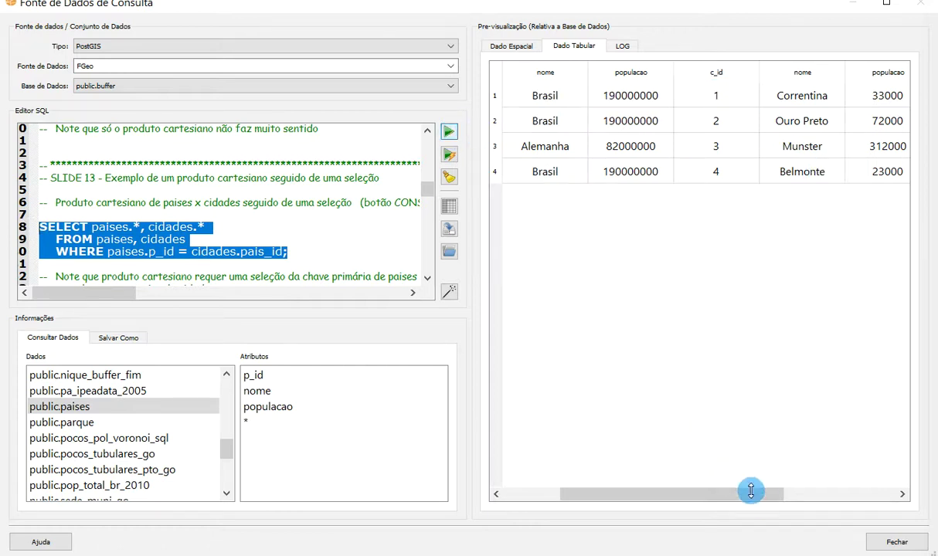
left_click_drag(763, 492, 631, 497)
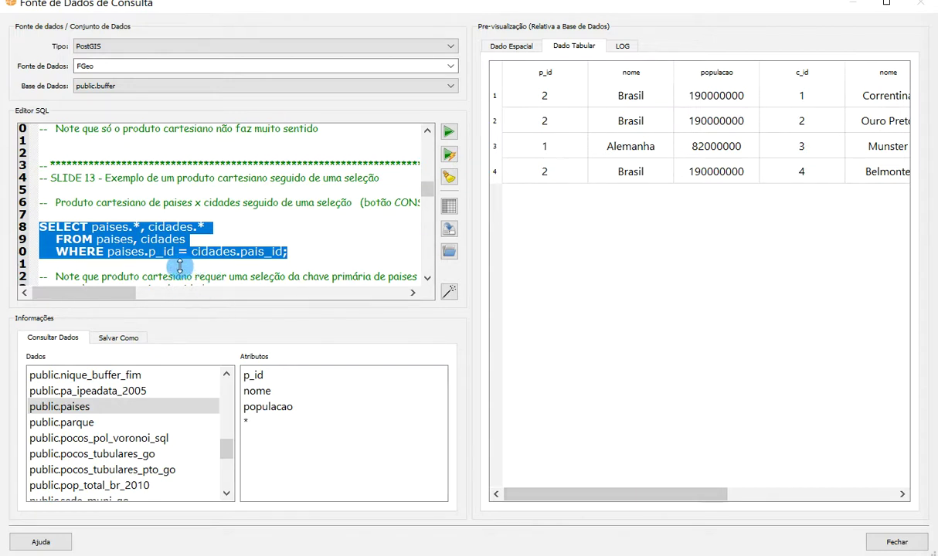
Step: Compare the duplicate nome and populacao columns that come from paises and cidades in the query result
double_click(112, 239)
double_click(162, 239)
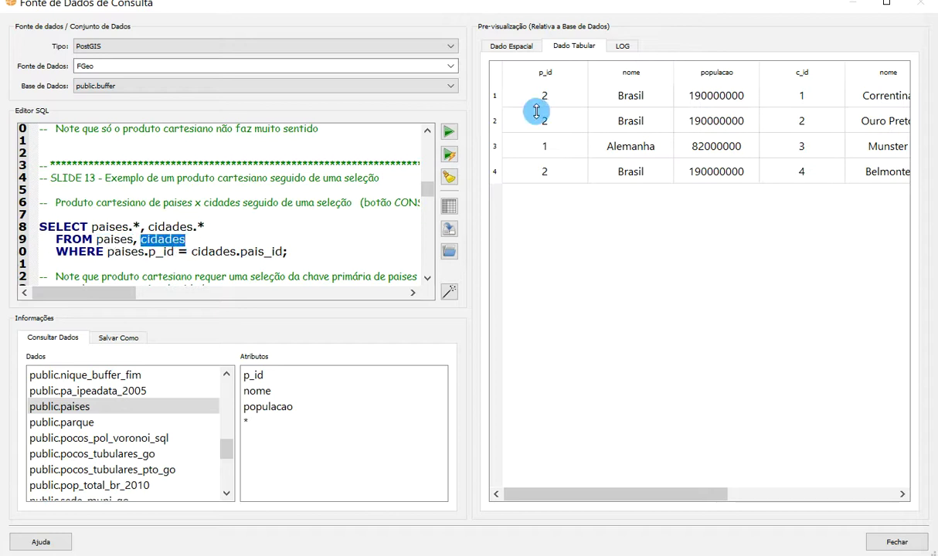
left_click(632, 73)
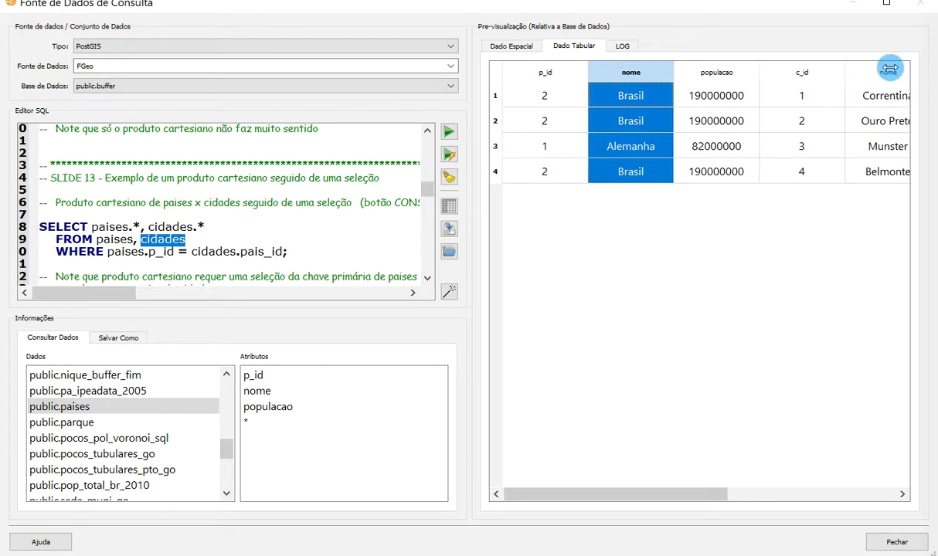
left_click(890, 70)
left_click(597, 72)
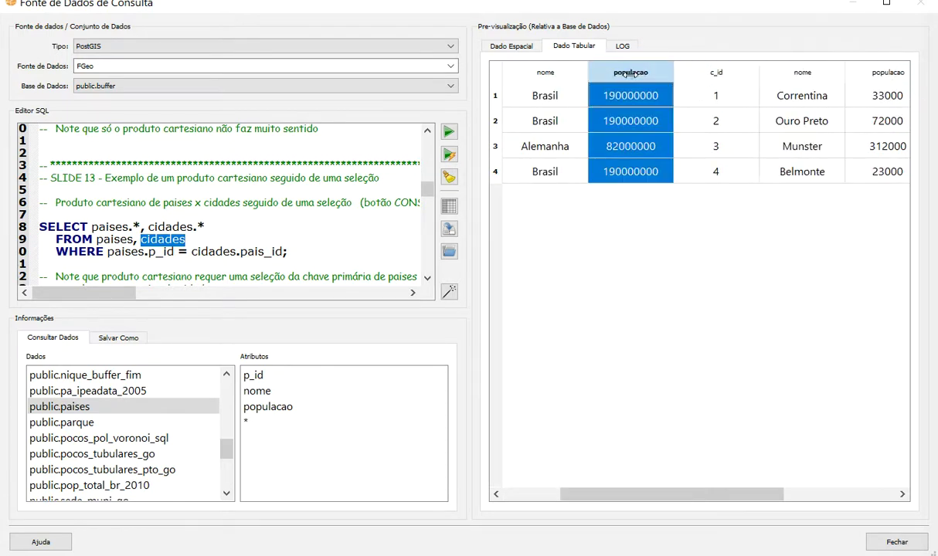
left_click(879, 72)
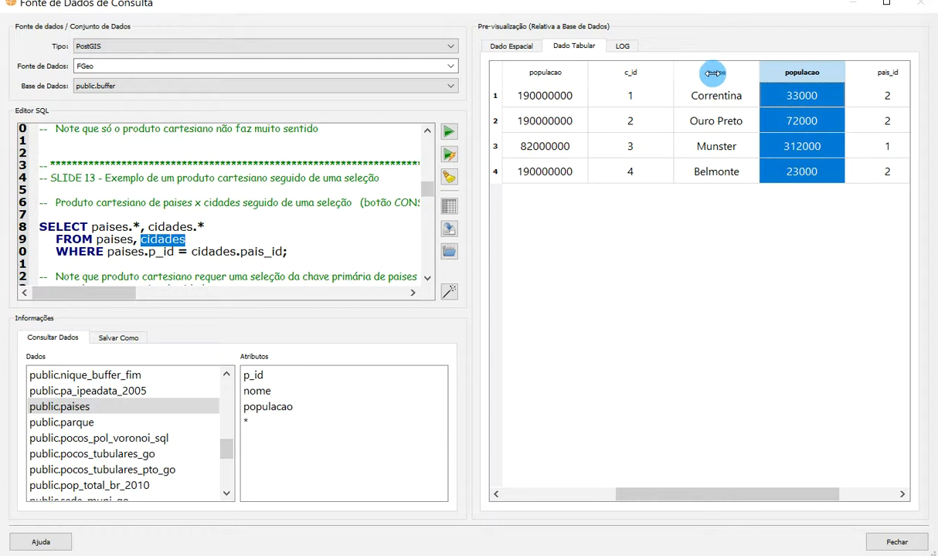
left_click(535, 72)
left_click(796, 71)
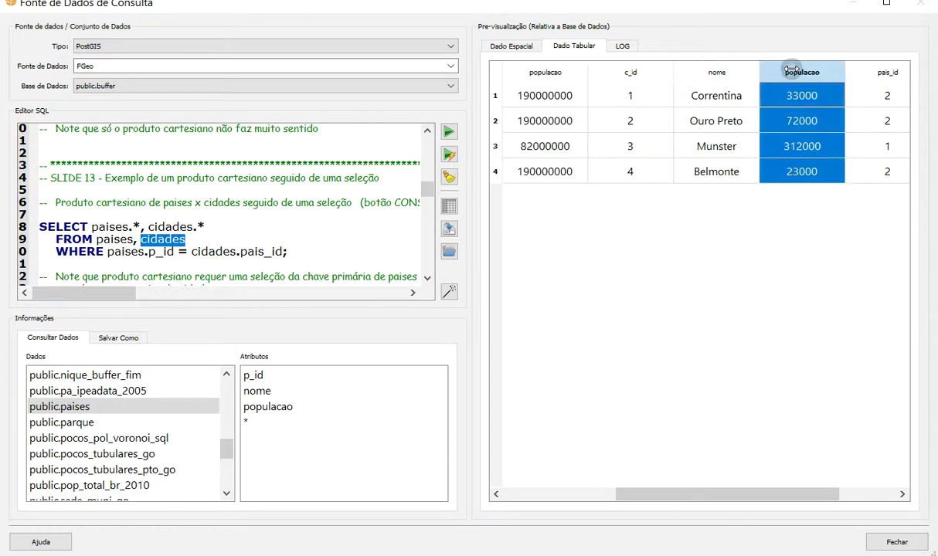
left_click(713, 74)
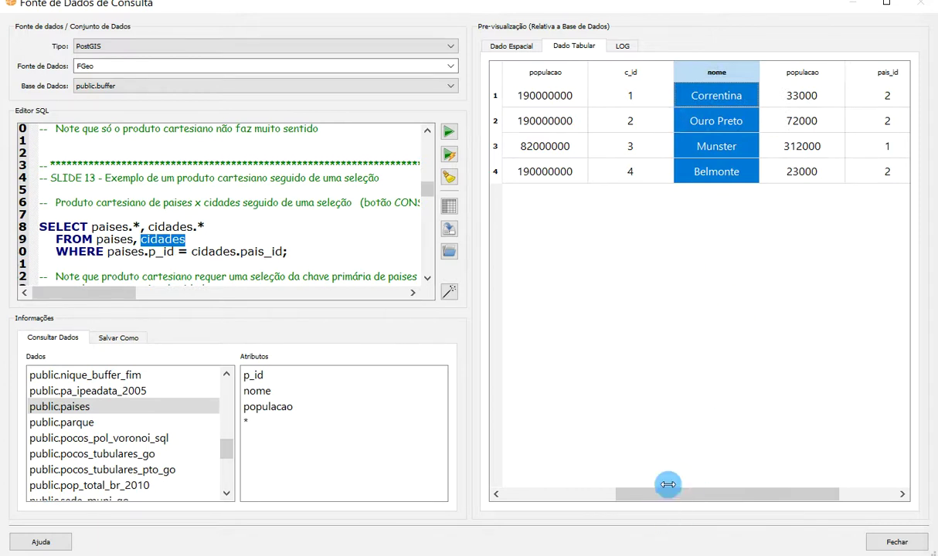
left_click_drag(670, 493, 559, 493)
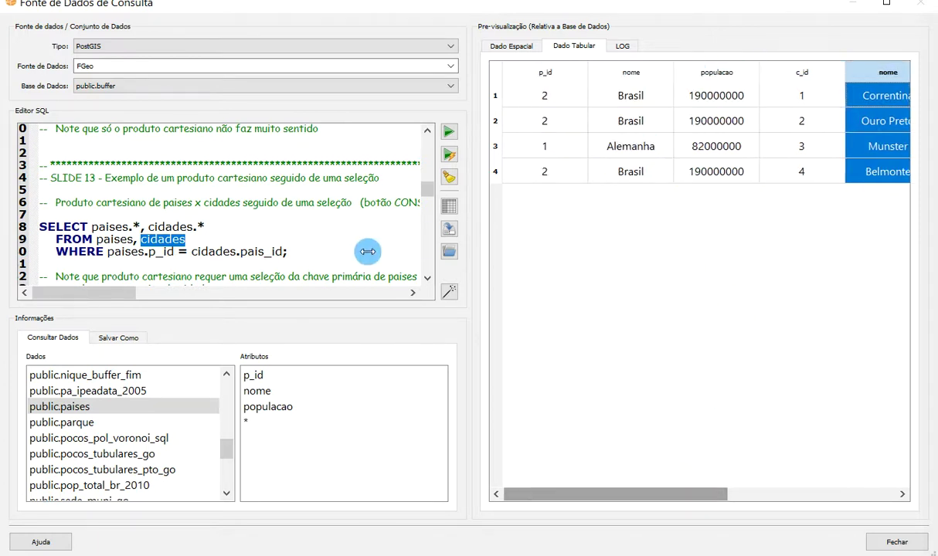
Step: Run the SLIDE 13 query that uses AS aliases for the paises and cidades tables and their output columns
left_click(428, 278)
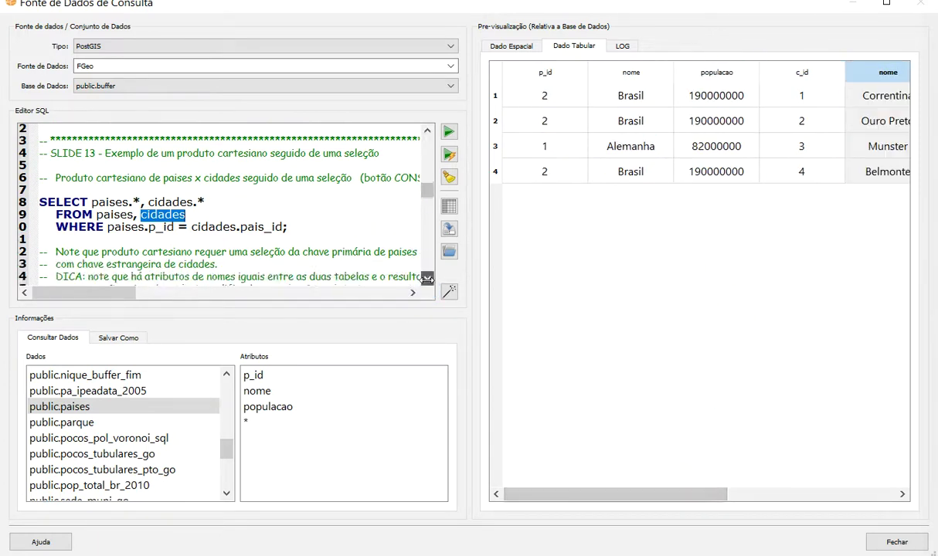
scroll(427, 278, "down", 3)
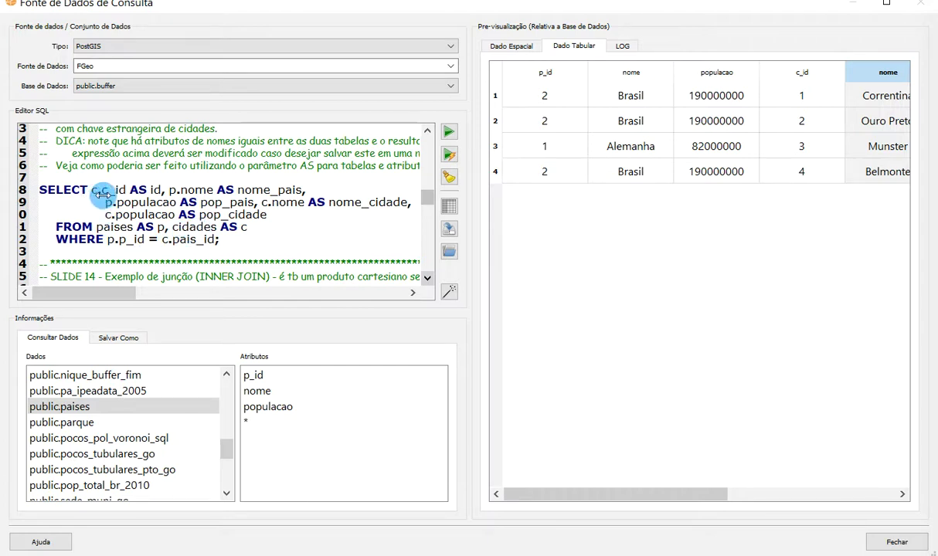
double_click(139, 193)
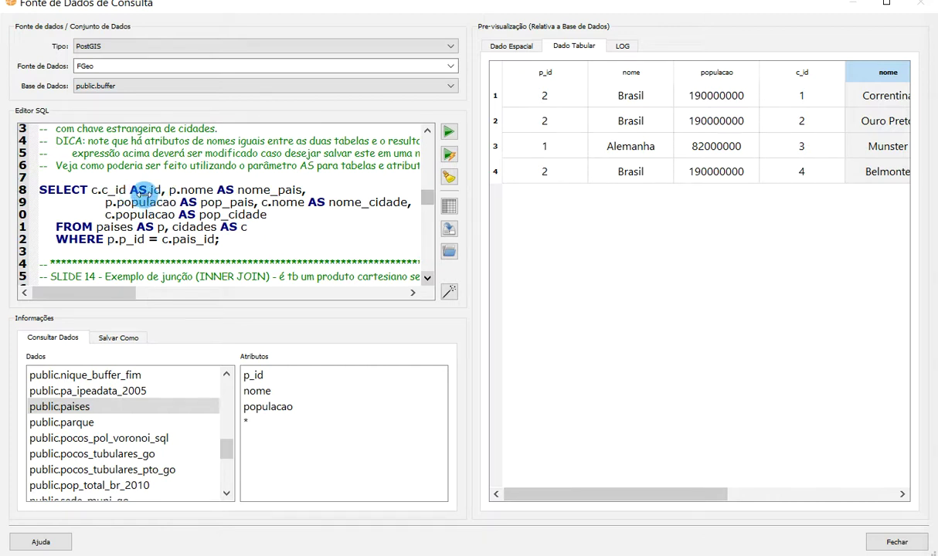
left_click(154, 198)
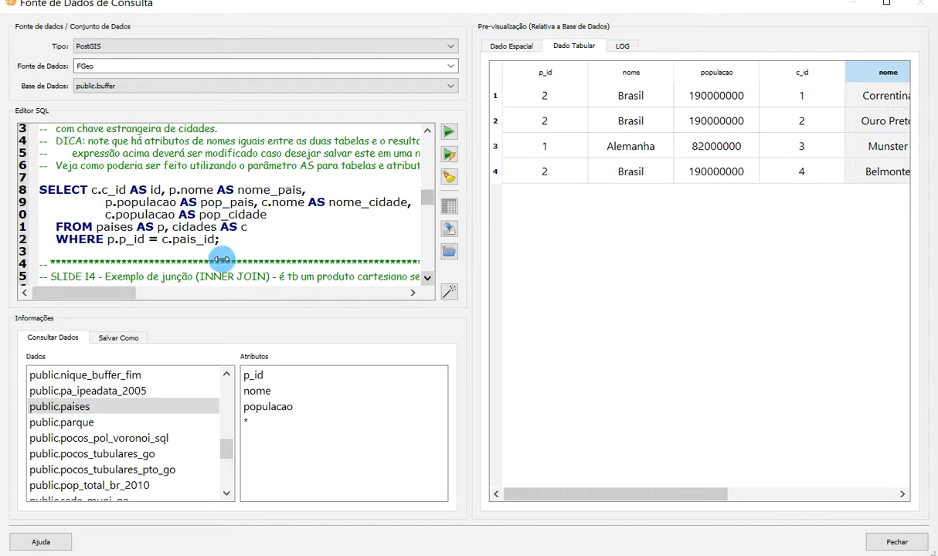
left_click_drag(220, 245, 29, 189)
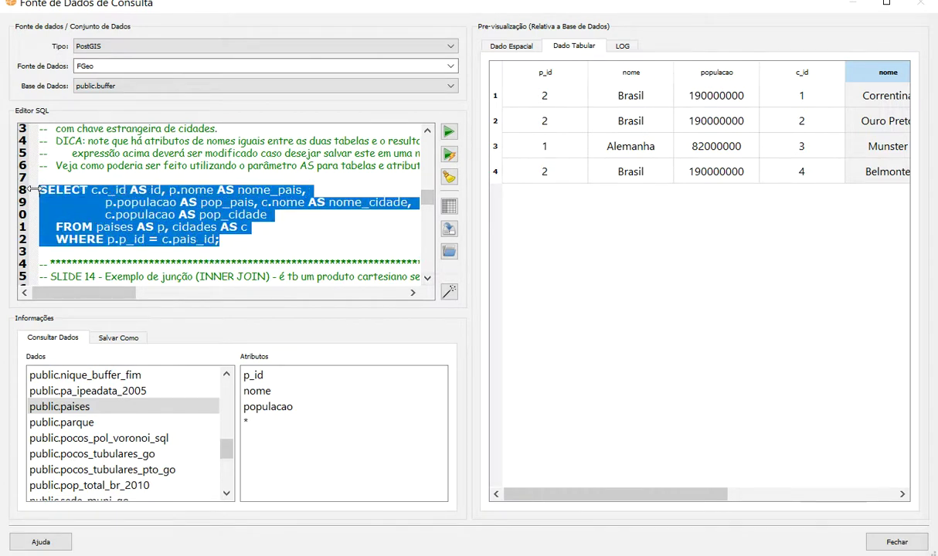
left_click(448, 132)
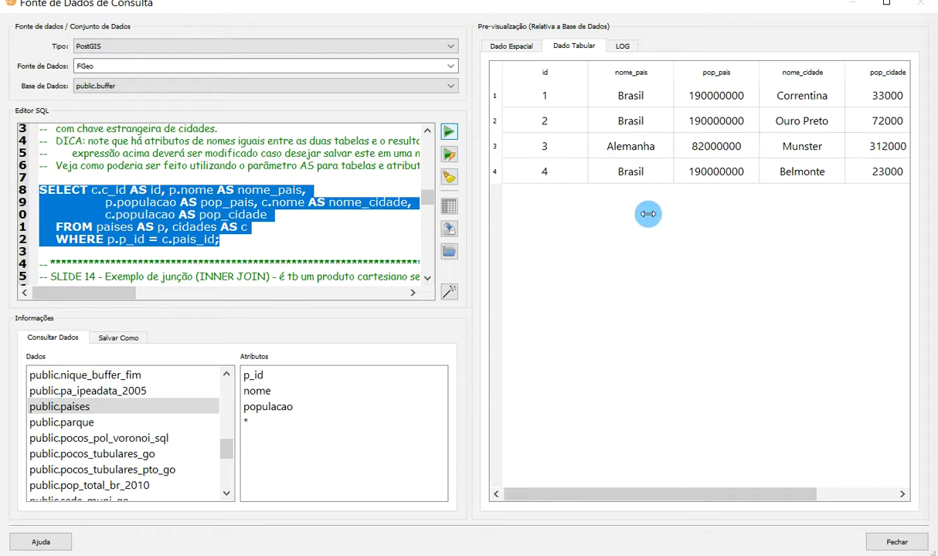
Step: Add CREATE TABLE aaa AS above the aliased SLIDE 13 SELECT and highlight the whole statement to check it
left_click(60, 182)
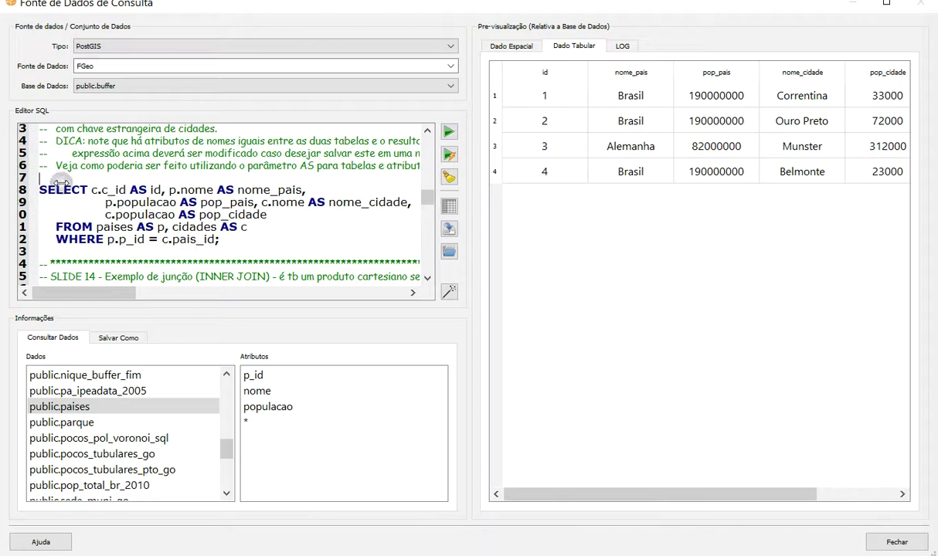
type("CREAT")
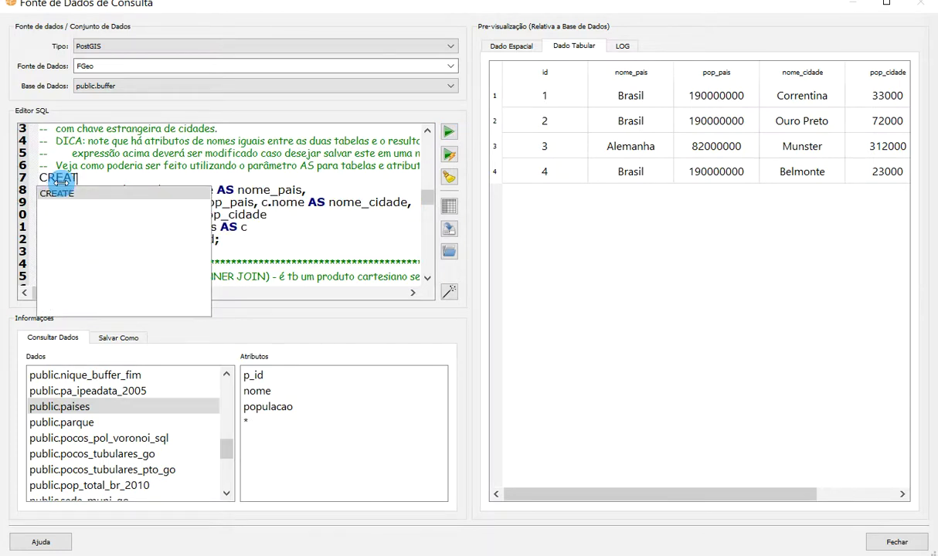
type("E TABL")
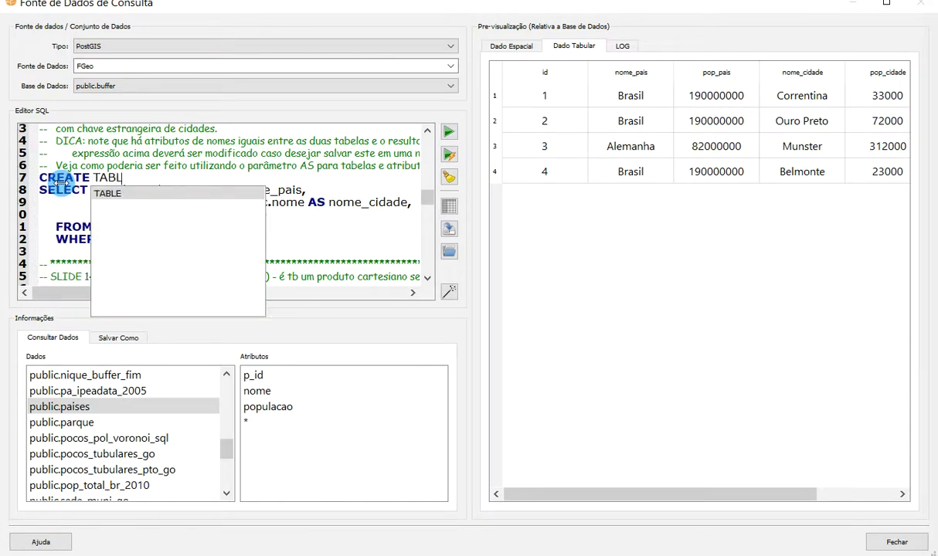
type("E")
key("Escape")
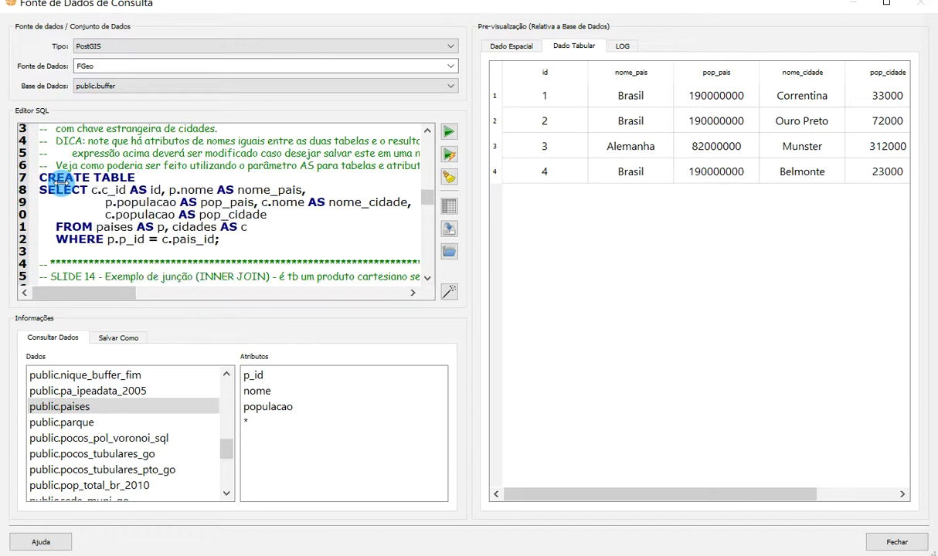
type("aaa AS")
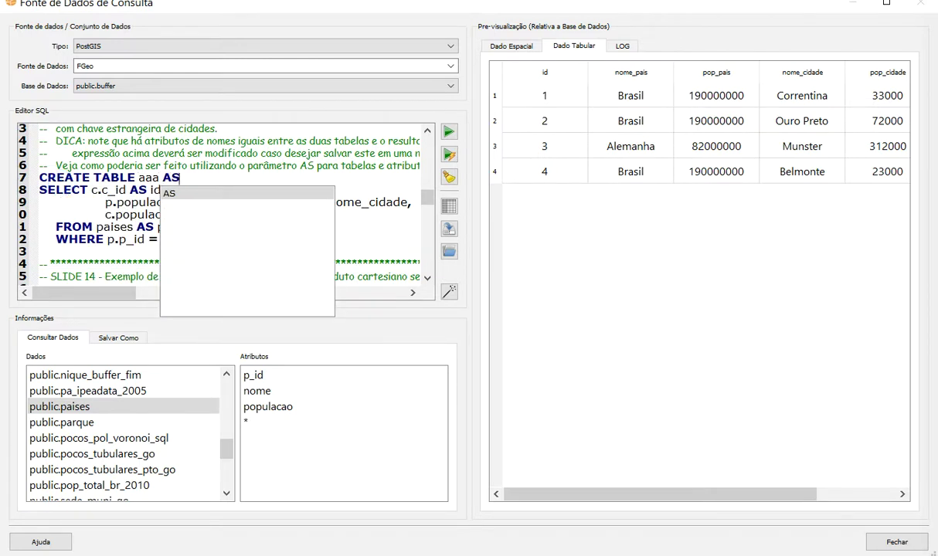
left_click(65, 212)
left_click_drag(221, 241, 35, 176)
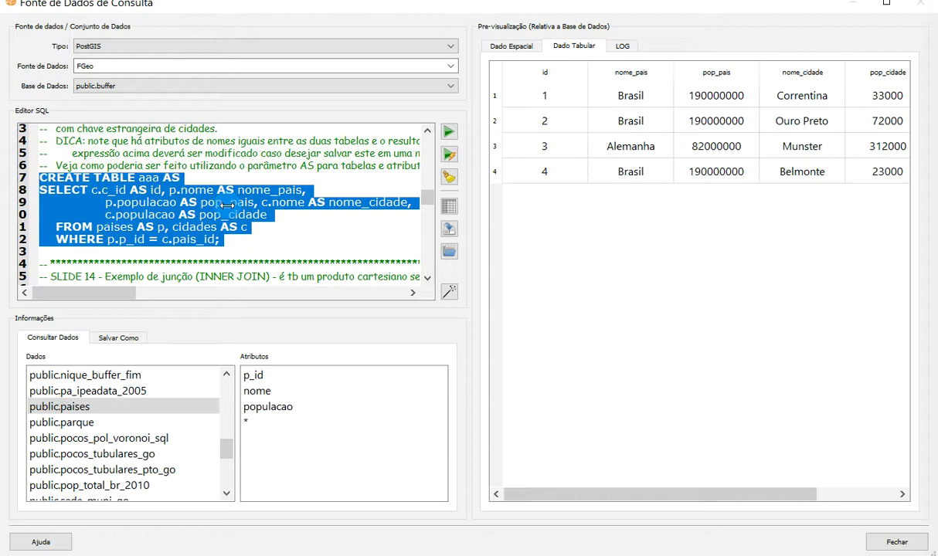
left_click(228, 239)
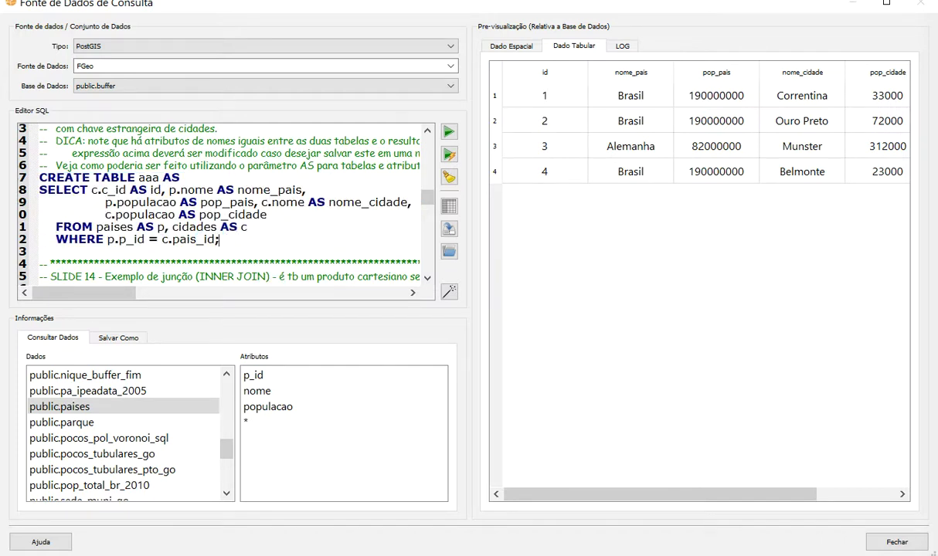
Step: Switch to PowerPoint to view slide 14 on the INNER JOIN syntax, and return to the query window
key("alt+Tab")
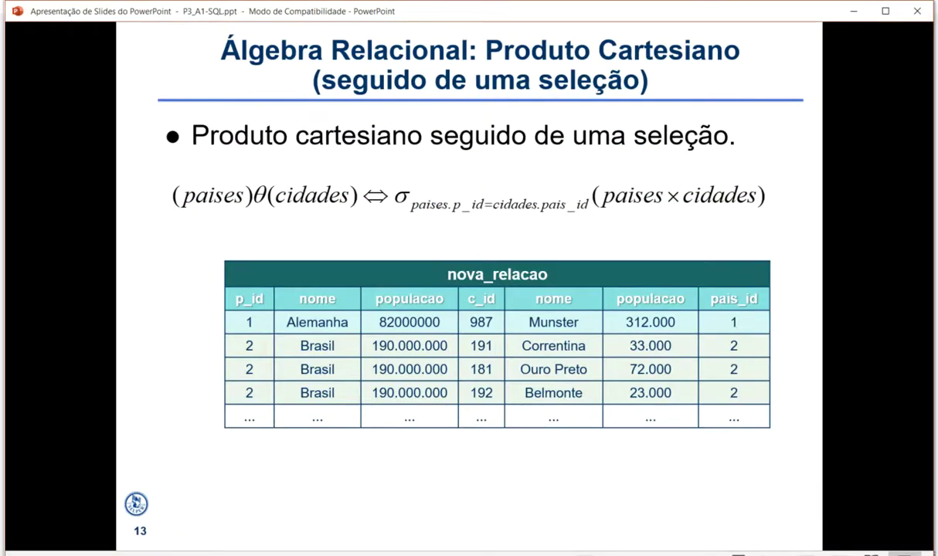
key("Next")
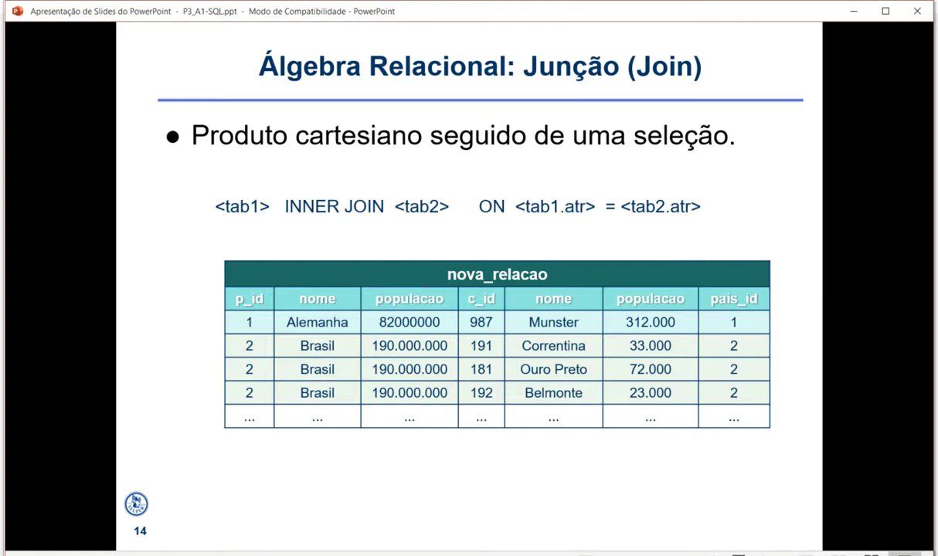
key("alt+Tab")
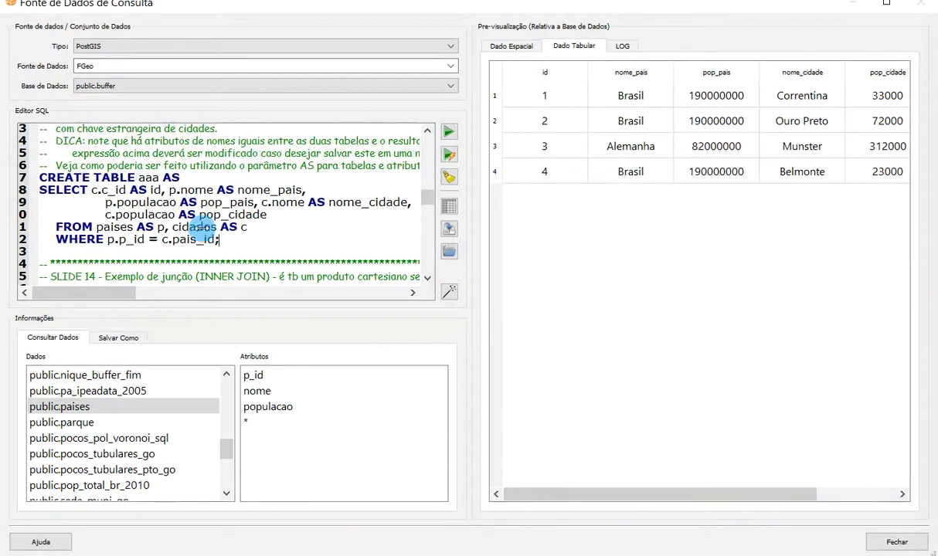
Step: Run the SLIDE 14 query joining paises and cidades with INNER JOIN and look over its result columns
scroll(203, 227, "down", 2)
scroll(260, 224, "down", 1)
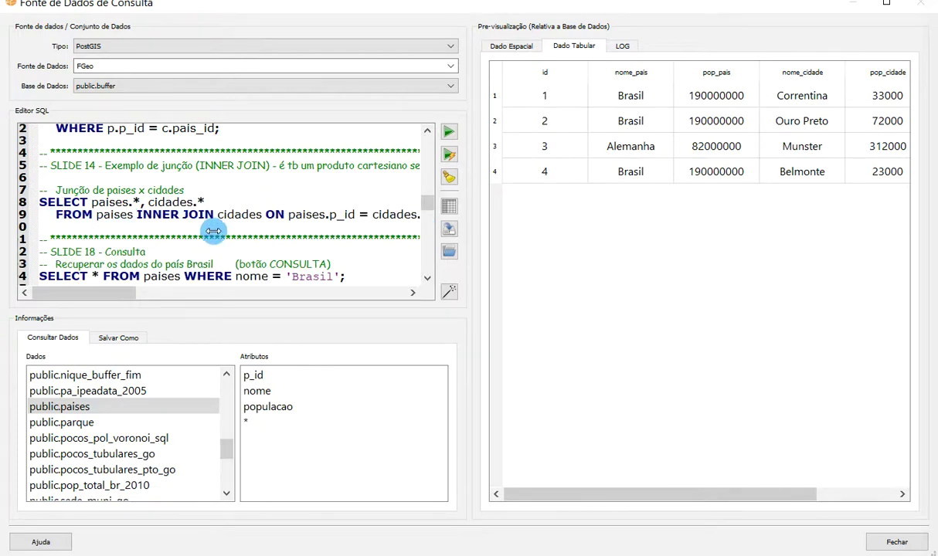
left_click_drag(42, 191, 23, 203)
left_click(448, 131)
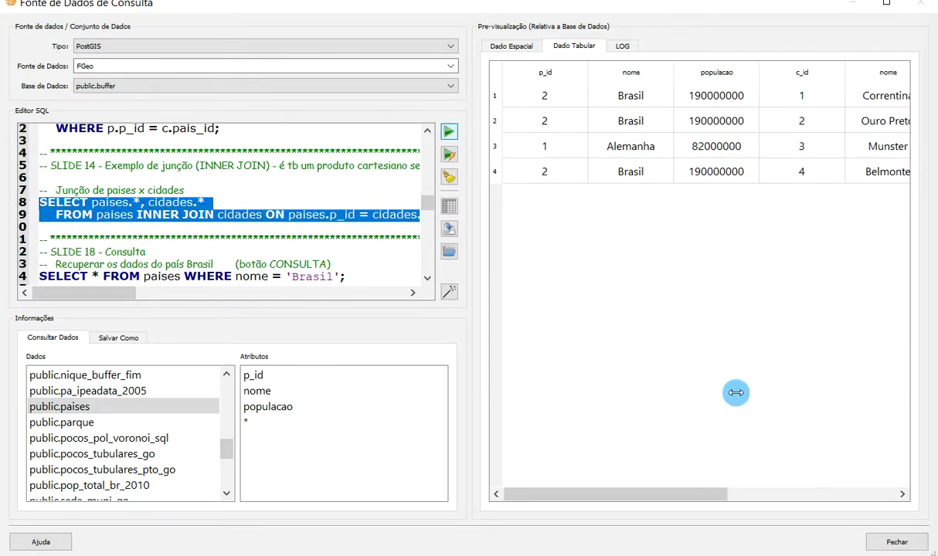
mouse_move(689, 496)
left_mouse_down()
mouse_move(791, 499)
mouse_move(680, 499)
left_mouse_up()
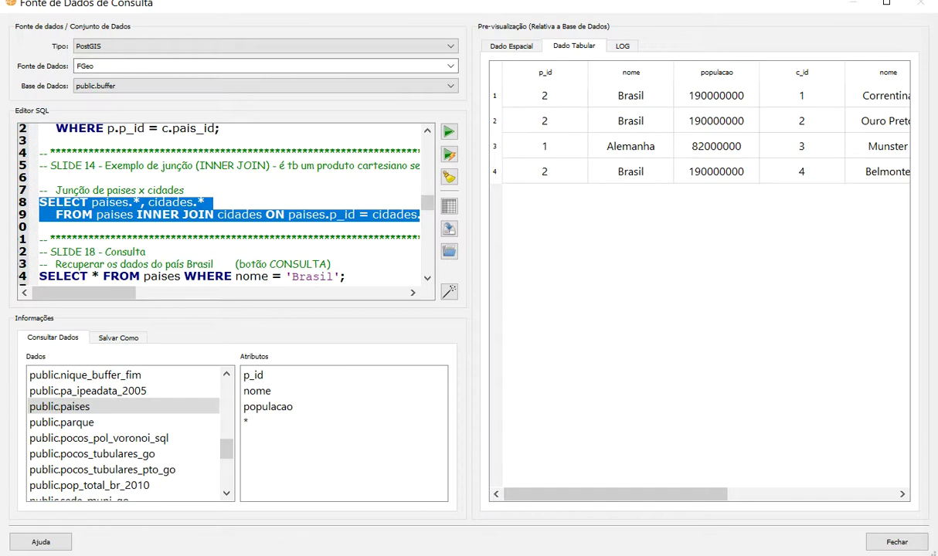
Step: Switch to PowerPoint and advance the presentation to slide 16 on SELECT-FROM-WHERE
key("alt+Tab")
left_click(549, 401)
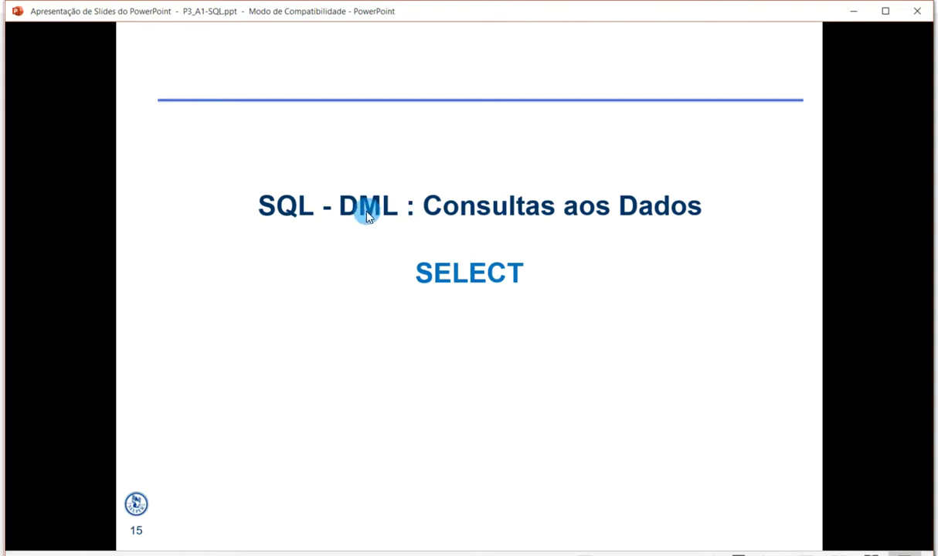
left_click(330, 317)
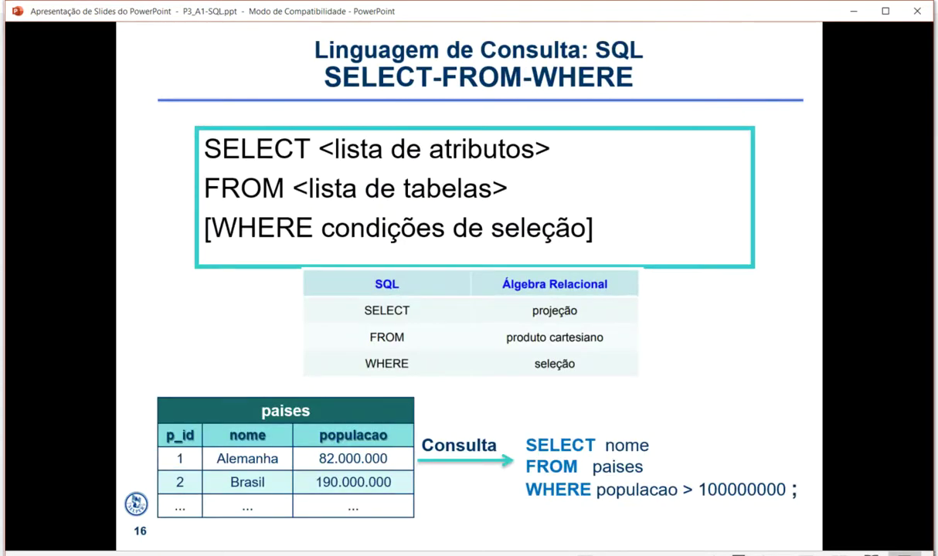
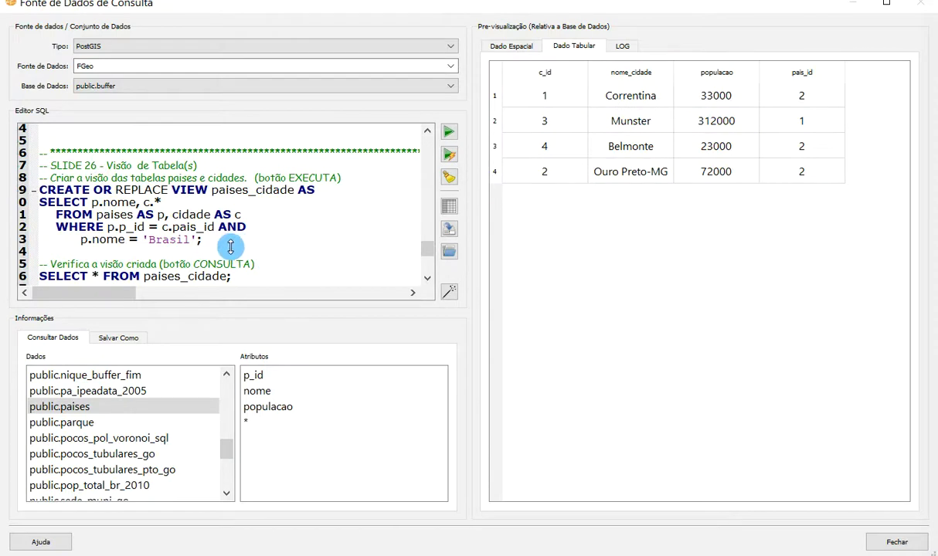
Step: Run only the SELECT part of the SLIDE 26 view, joining paises and cidade where p.nome = 'Brasil'
left_click_drag(203, 239, 39, 190)
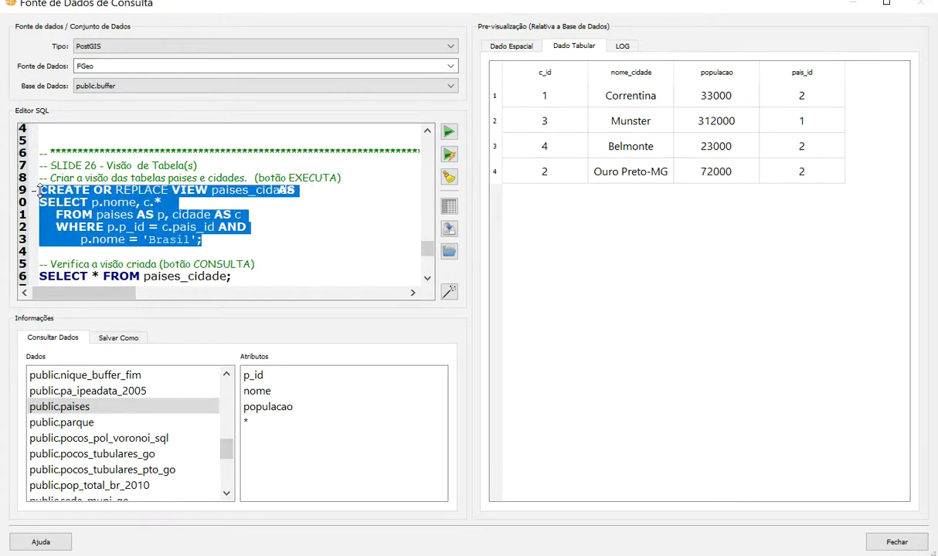
left_click(165, 197)
left_click_drag(202, 239, 36, 209)
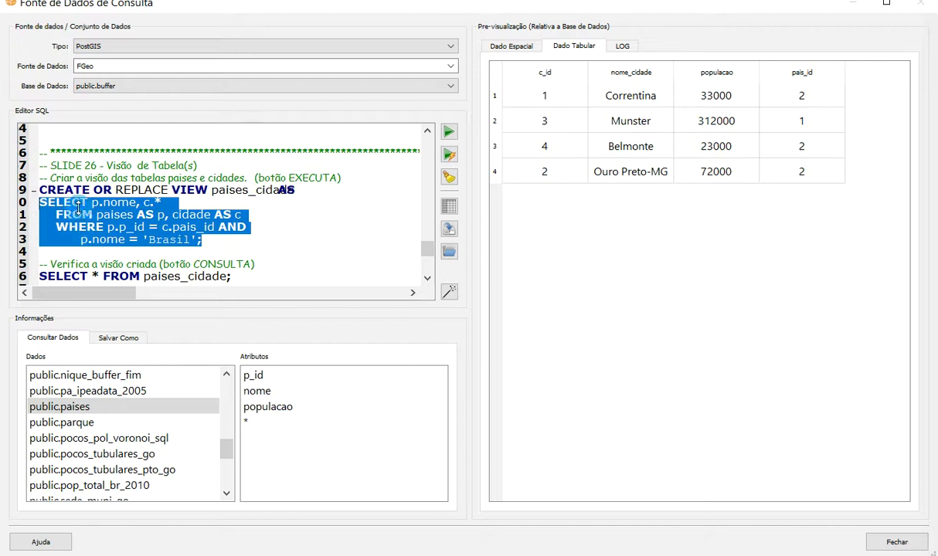
left_click(449, 132)
left_click_drag(703, 494, 687, 504)
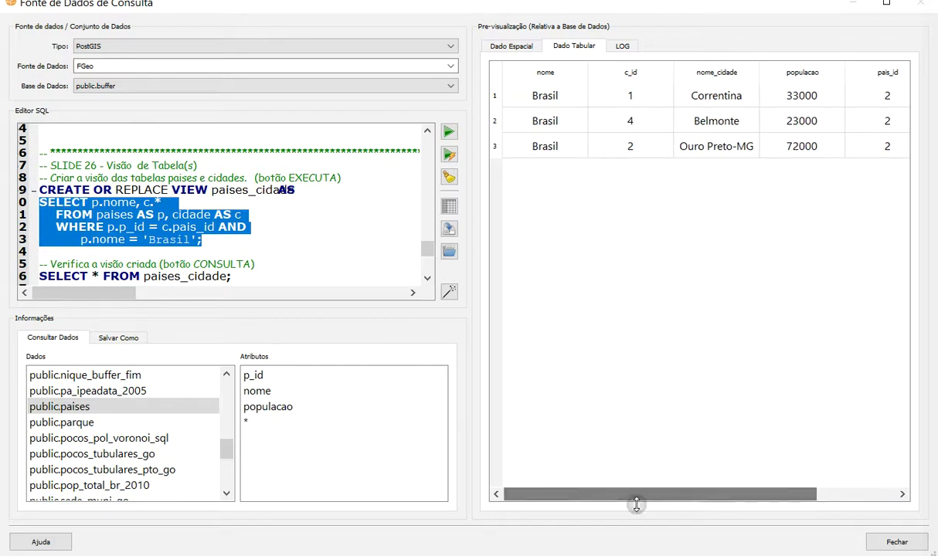
left_click(275, 235)
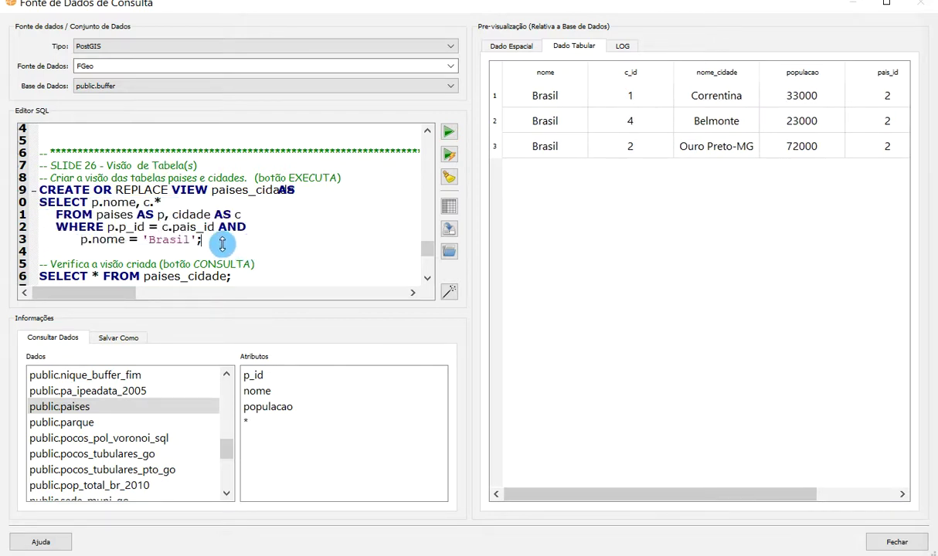
Step: Execute the full CREATE OR REPLACE VIEW paises_cidade statement and check its entry in the log
left_click_drag(224, 246, 36, 190)
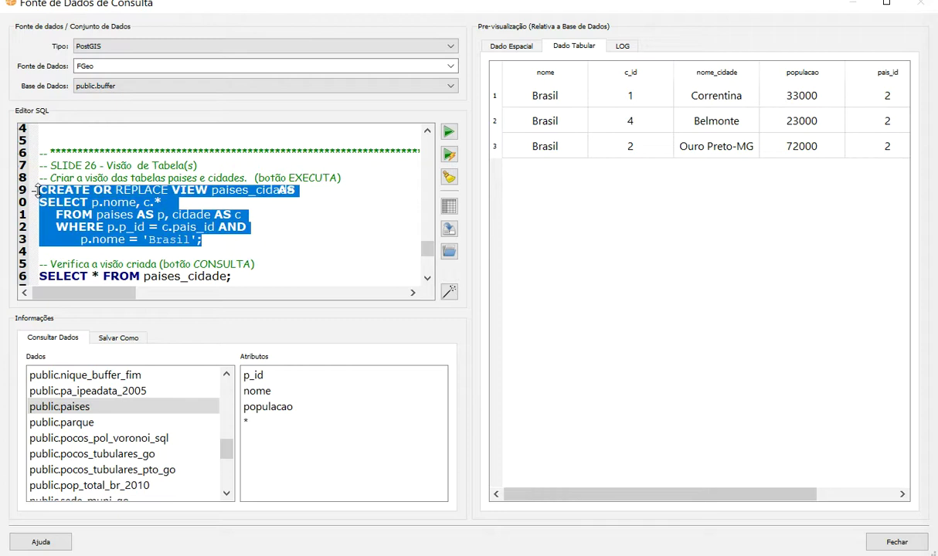
left_click(449, 154)
scroll(704, 317, "down", 15)
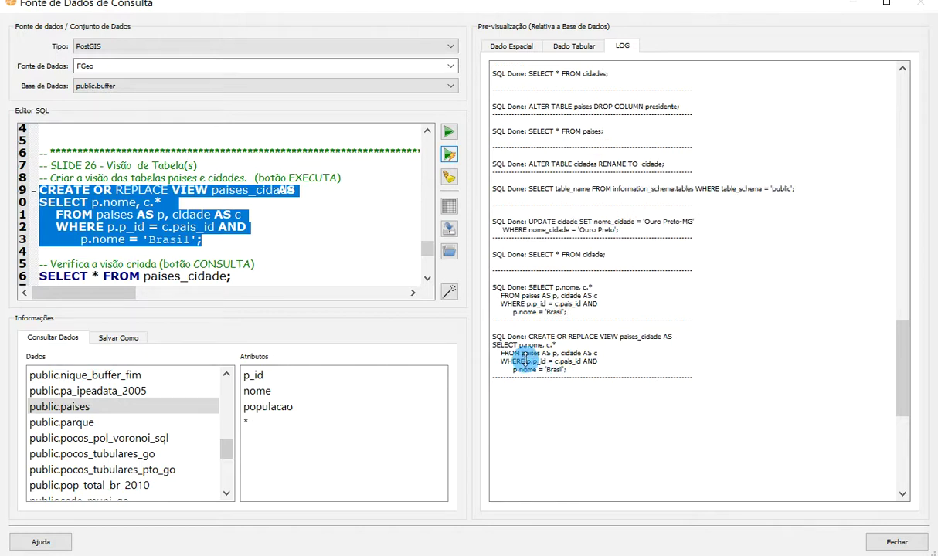
Step: Run SELECT * FROM paises_cidade to verify the created view
scroll(354, 188, "down", 2)
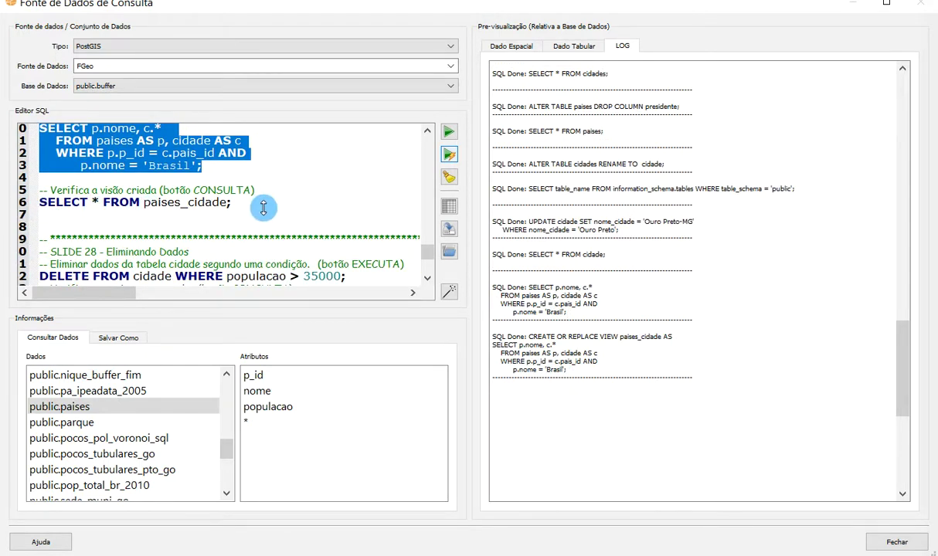
left_click_drag(233, 202, 48, 199)
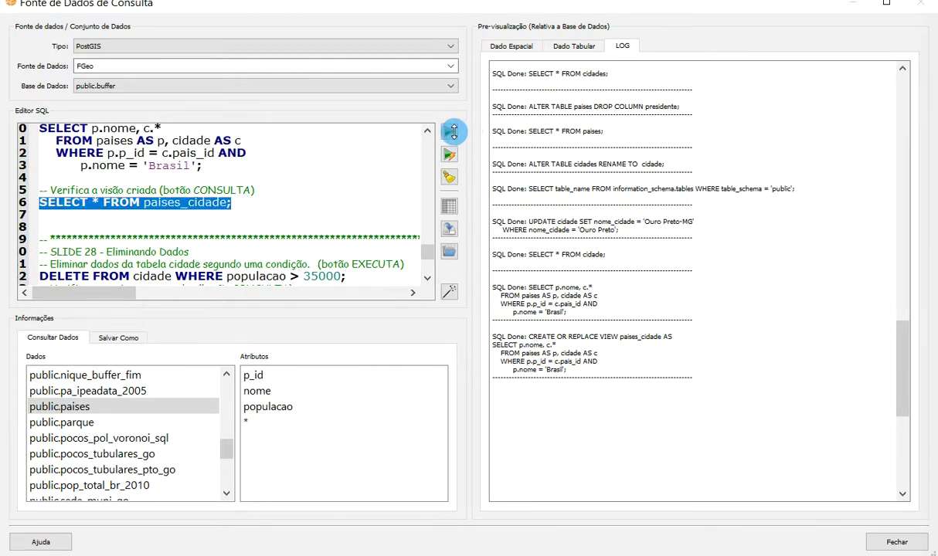
left_click(452, 132)
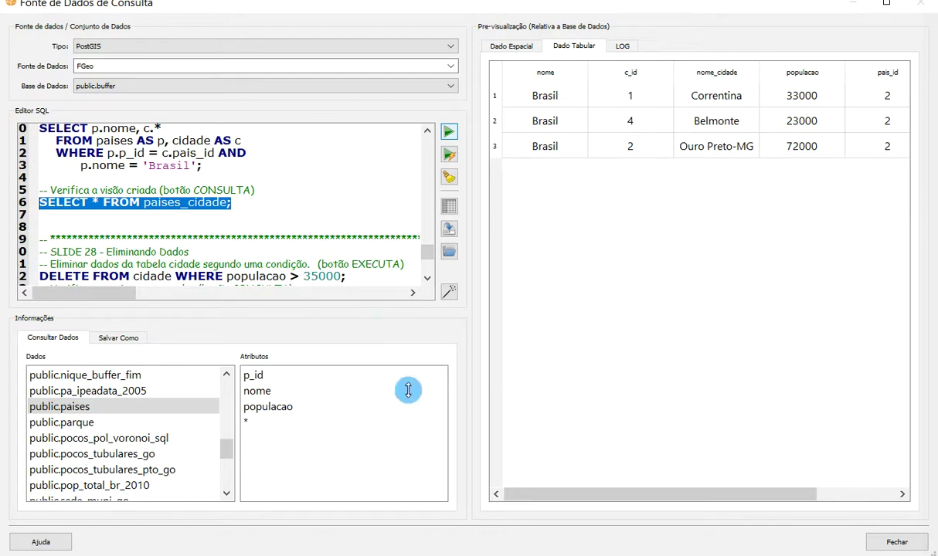
Step: Switch to PowerPoint to view the DELETE examples on slide 28, and return to the query window
key("alt+Tab")
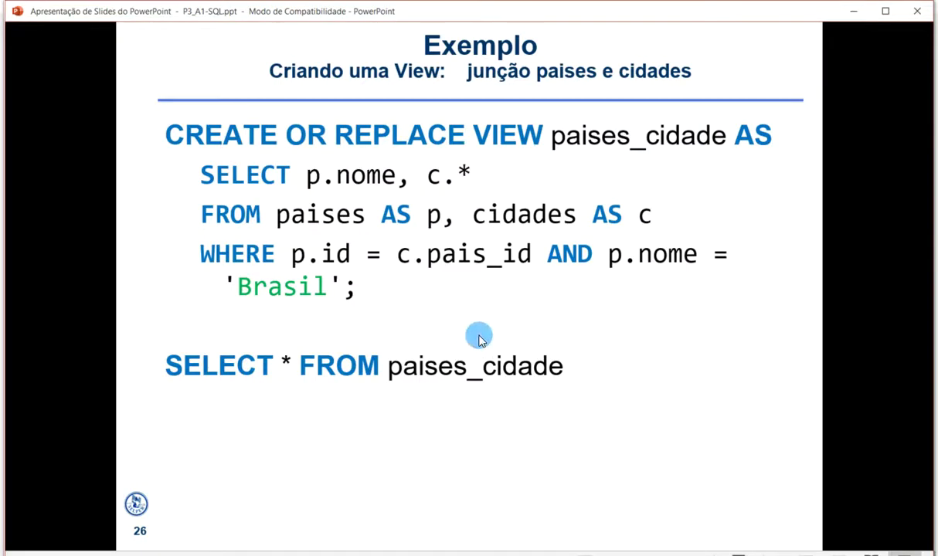
left_click(541, 360)
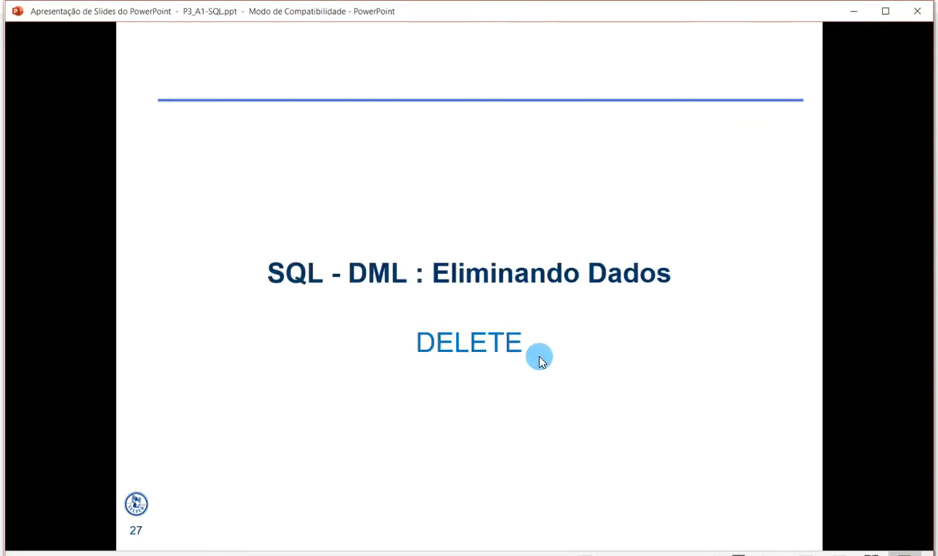
key("Right")
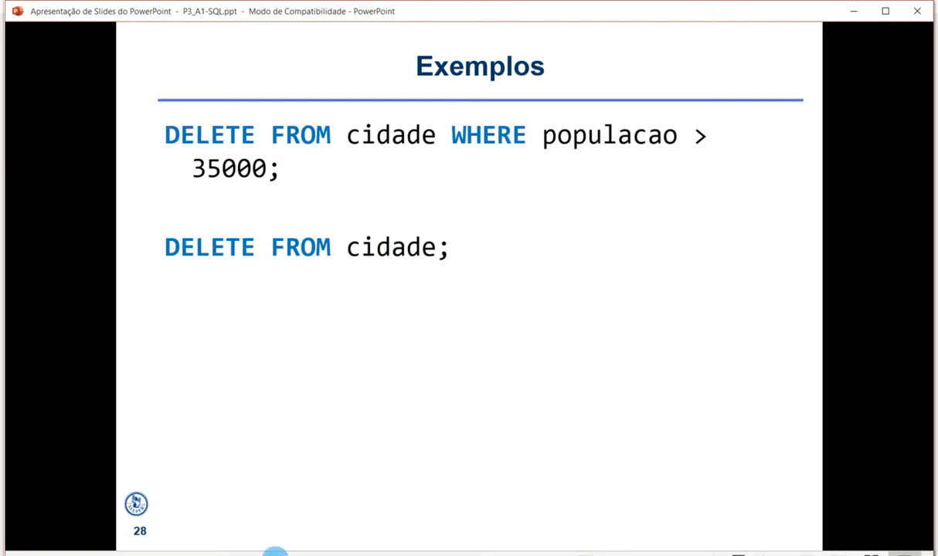
key("alt+Tab")
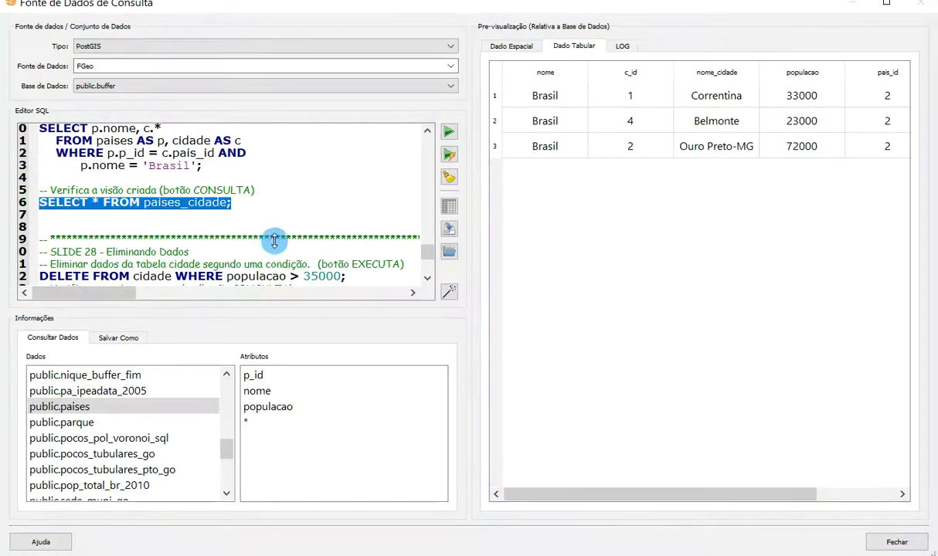
Step: Execute the SLIDE 28 statement DELETE FROM cidade WHERE populacao > 35000 and check the log
scroll(262, 231, "down", 2)
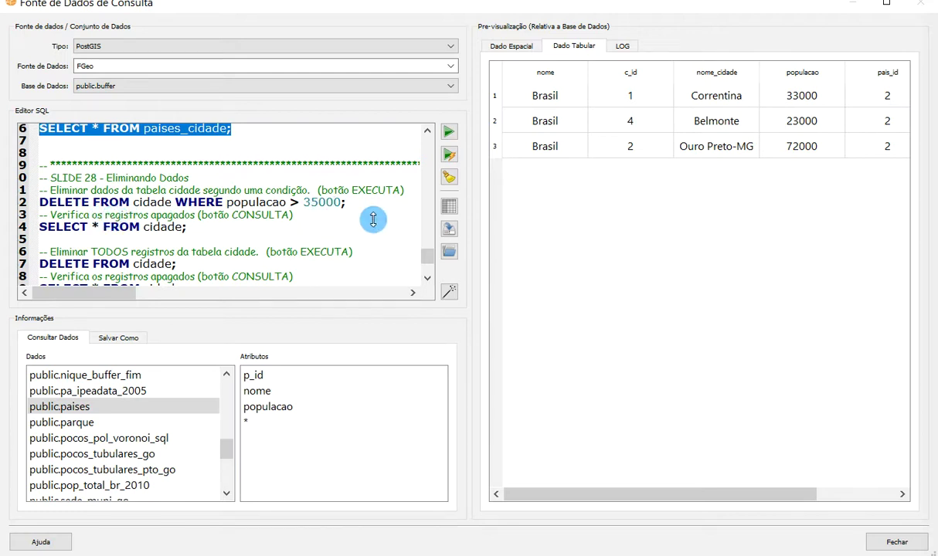
left_click_drag(345, 203, 27, 205)
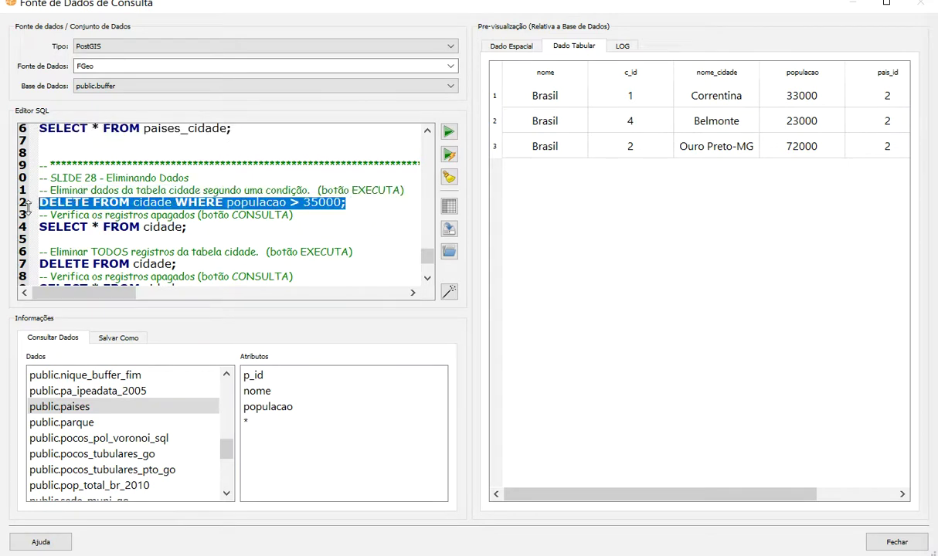
left_click(447, 153)
scroll(653, 340, "down", 15)
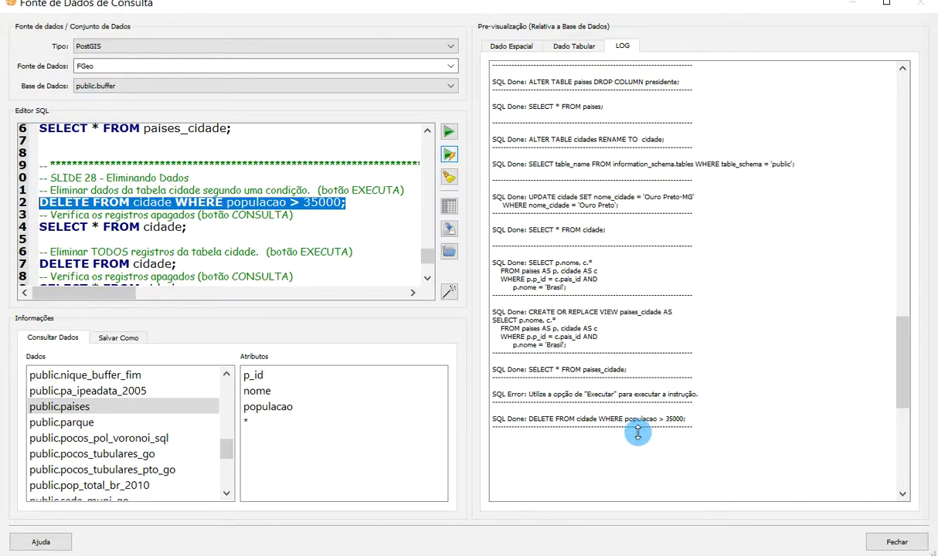
Step: Run SELECT * FROM cidade and inspect the populacao values of the remaining records
left_click_drag(187, 226, 35, 226)
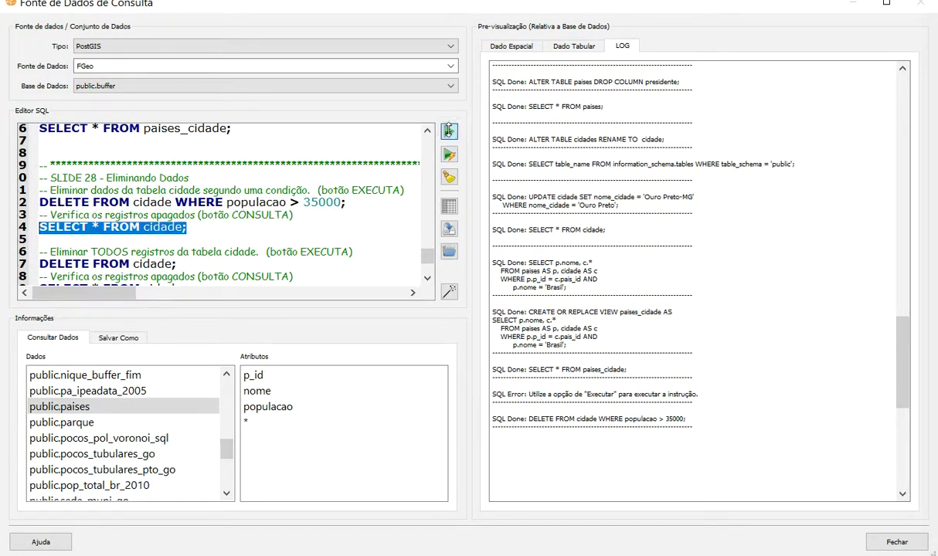
left_click(448, 130)
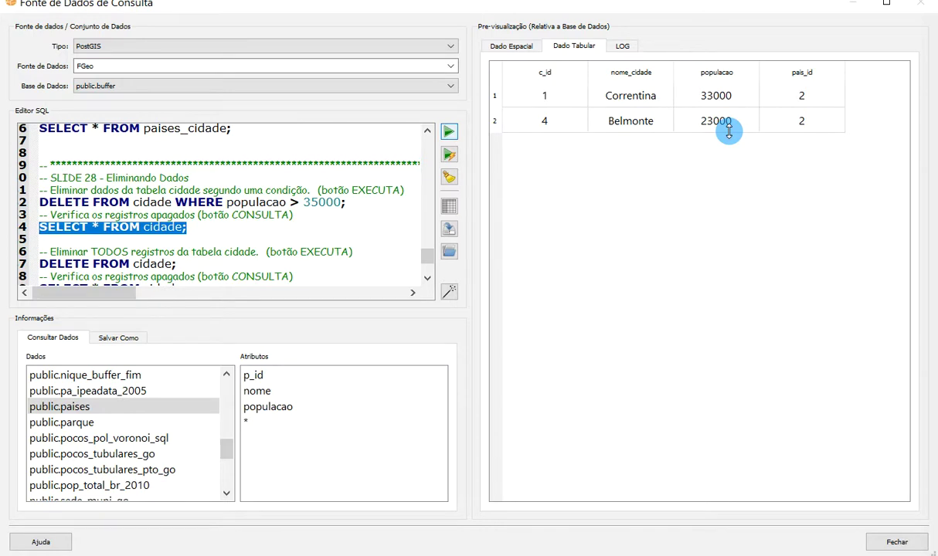
left_click(715, 96)
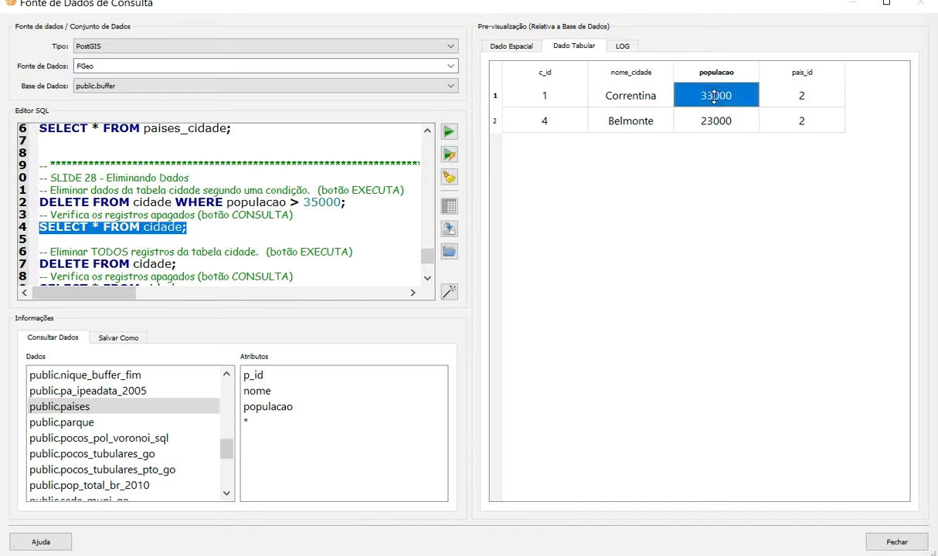
Step: Execute DELETE FROM cidade to remove all its records, and run SELECT * FROM cidade to verify the deletion
left_click(715, 121)
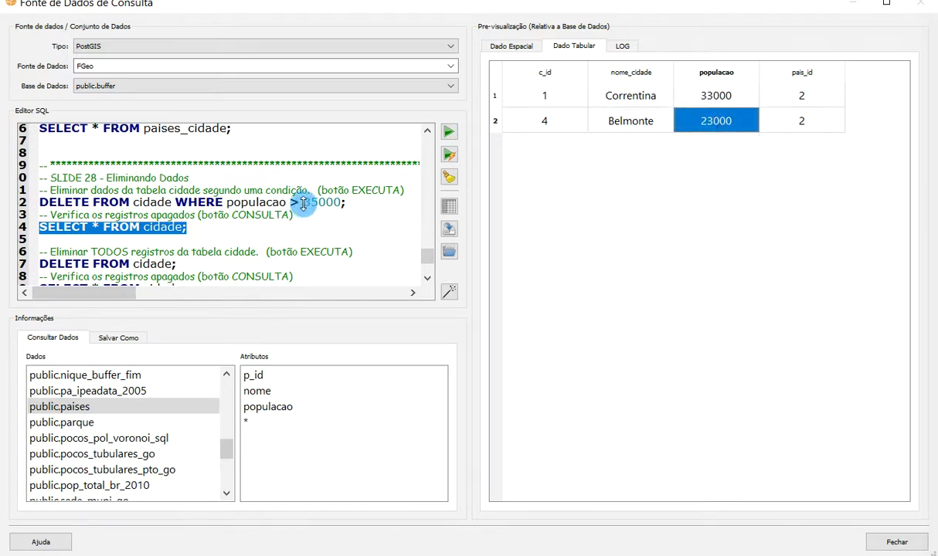
scroll(285, 194, "down", 1)
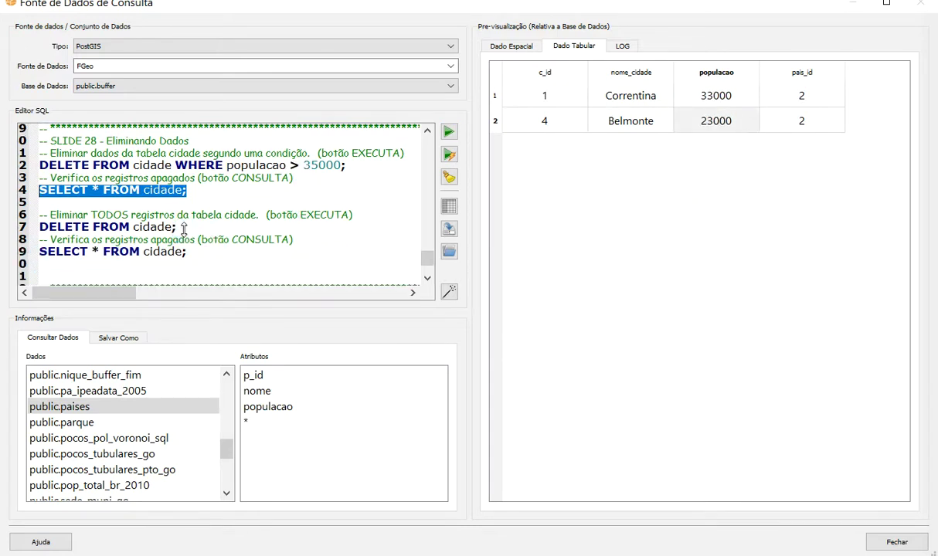
left_click_drag(184, 230, 40, 230)
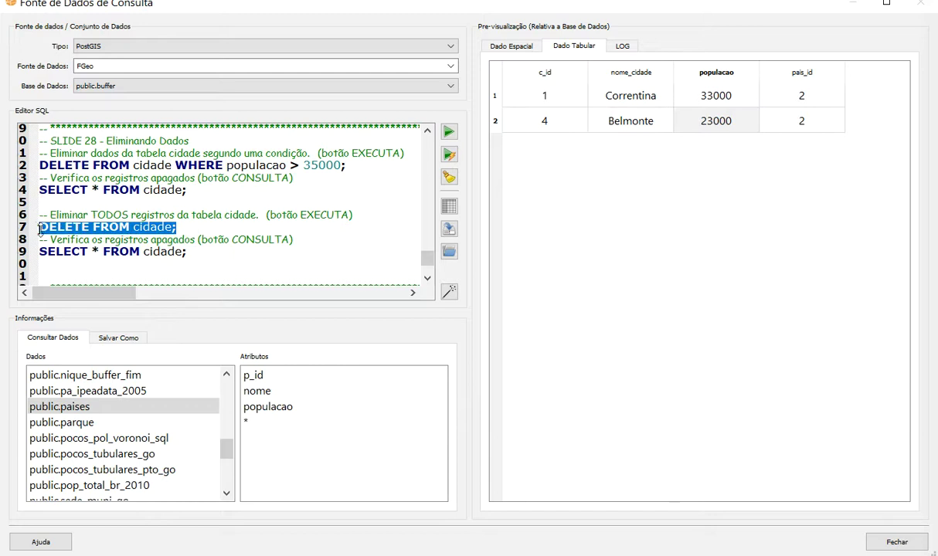
left_click(449, 154)
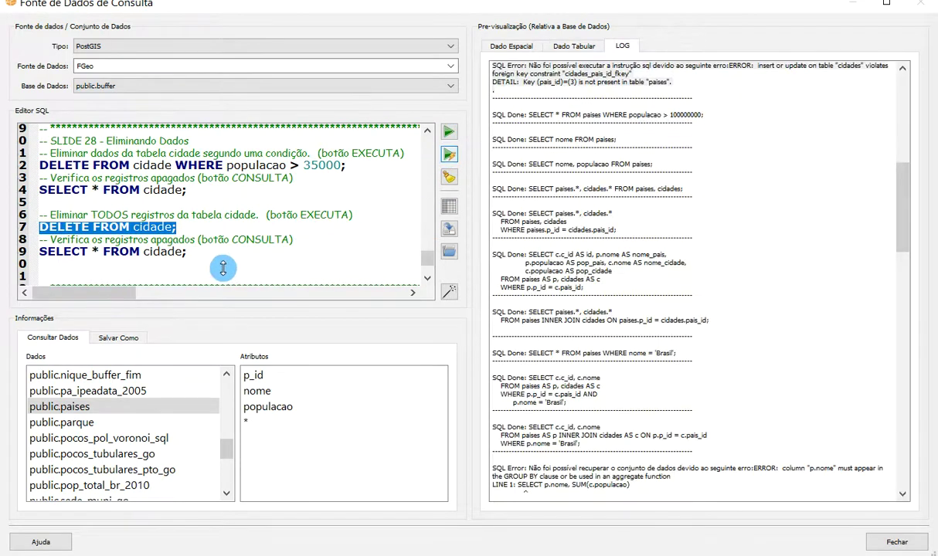
left_click_drag(187, 251, 58, 257)
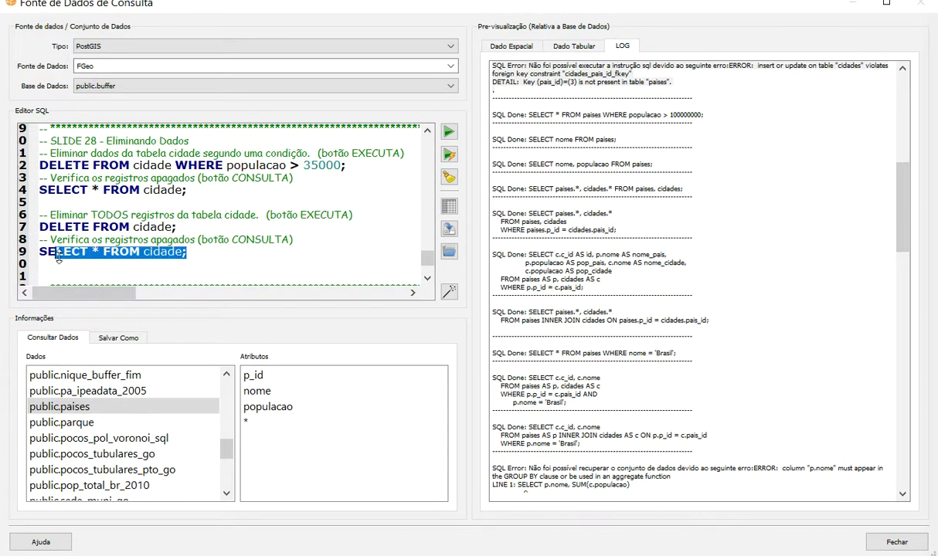
left_click(447, 131)
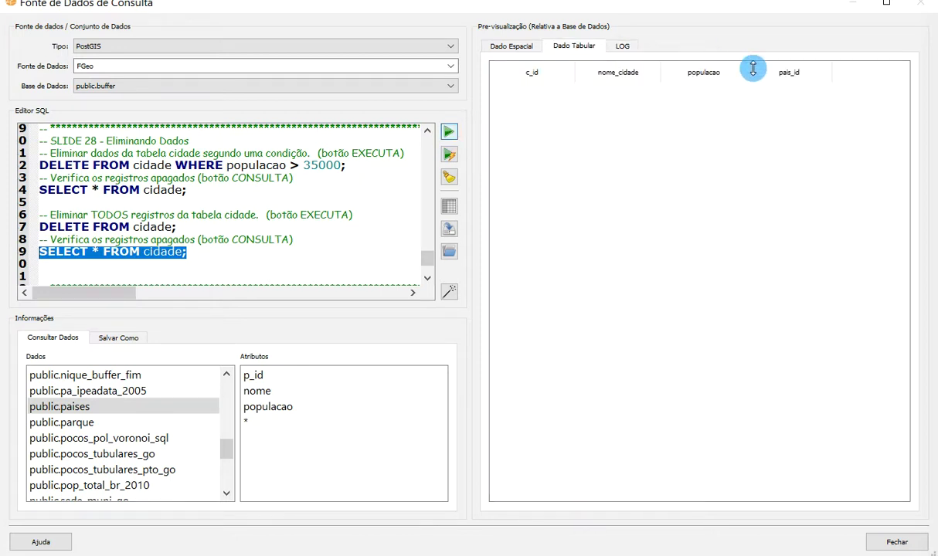
Step: Switch to PowerPoint, advance to the DROP TABLE examples on slide 30, and return to the query window
key("alt+Tab")
key("Right")
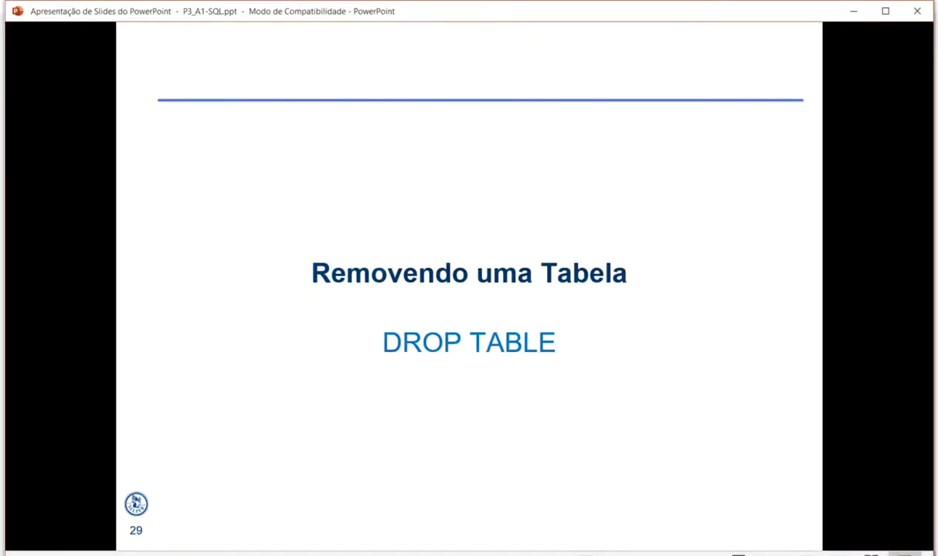
key("Right")
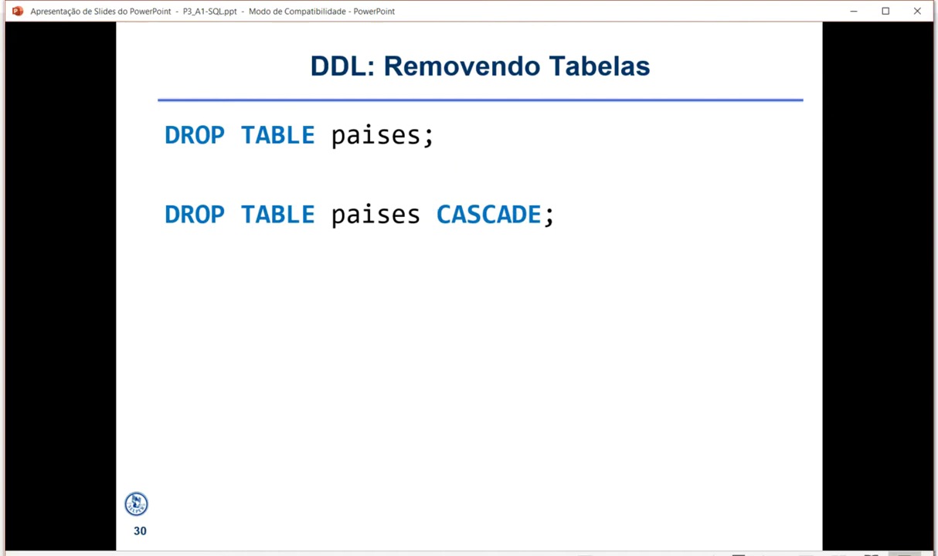
key("alt+Tab")
Step: Try to execute the SLIDE 30 statement DROP TABLE paises and read the newest entry in the log
scroll(241, 232, "down", 3)
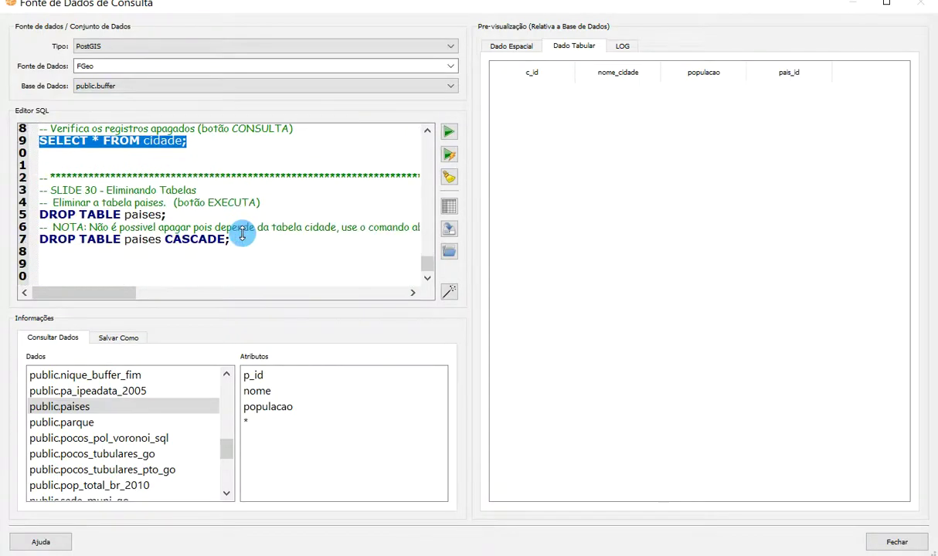
left_click_drag(168, 215, 29, 215)
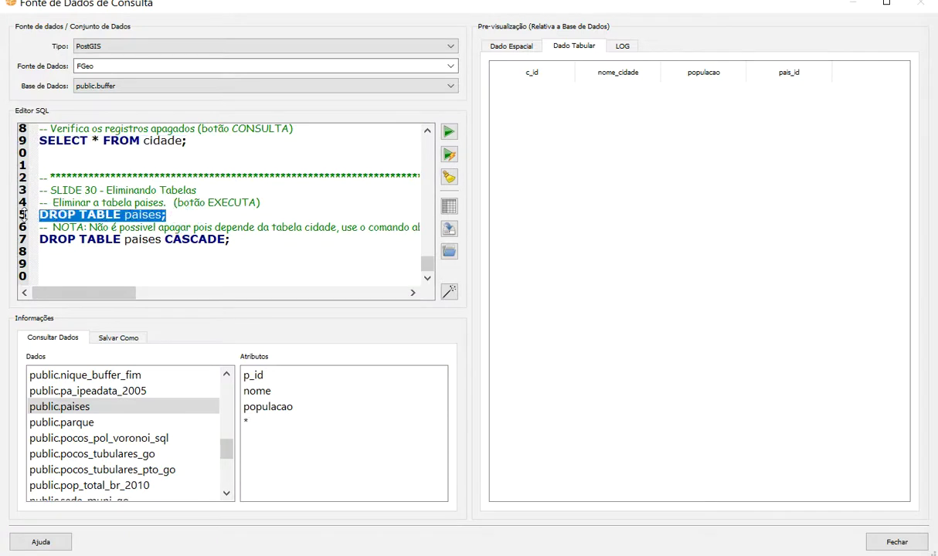
left_click(449, 154)
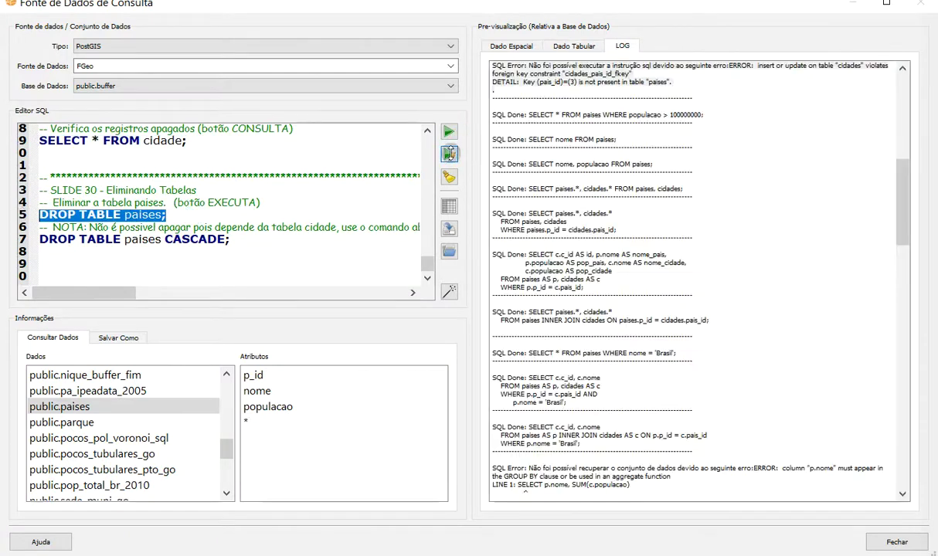
scroll(678, 309, "down", 15)
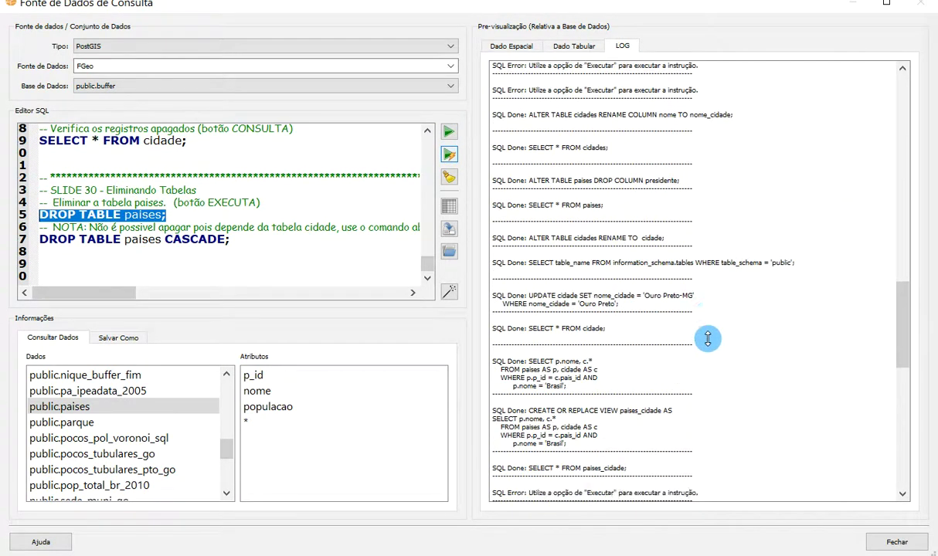
scroll(708, 338, "up", 1)
scroll(746, 378, "down", 1)
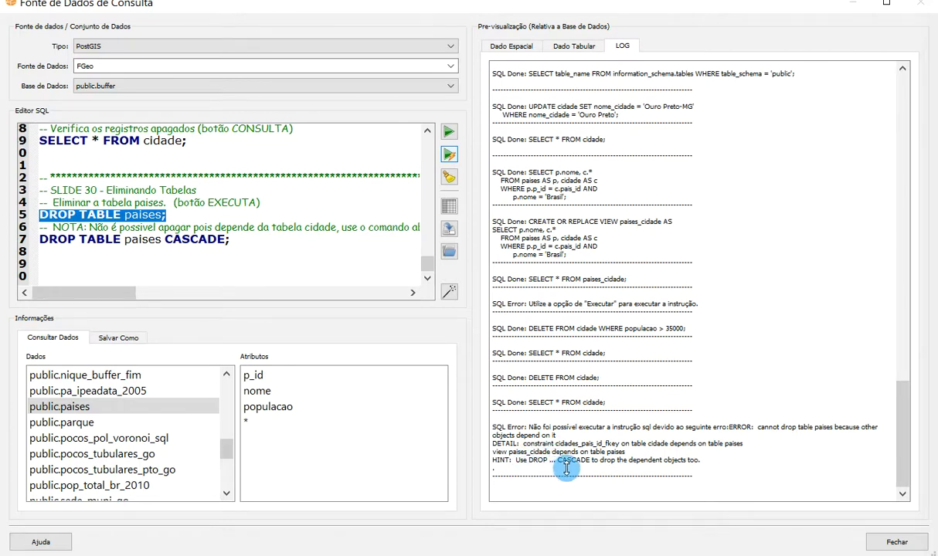
Step: Execute DROP TABLE paises CASCADE to remove the table together with its dependencies
left_click(266, 242)
left_click_drag(263, 242, 58, 245)
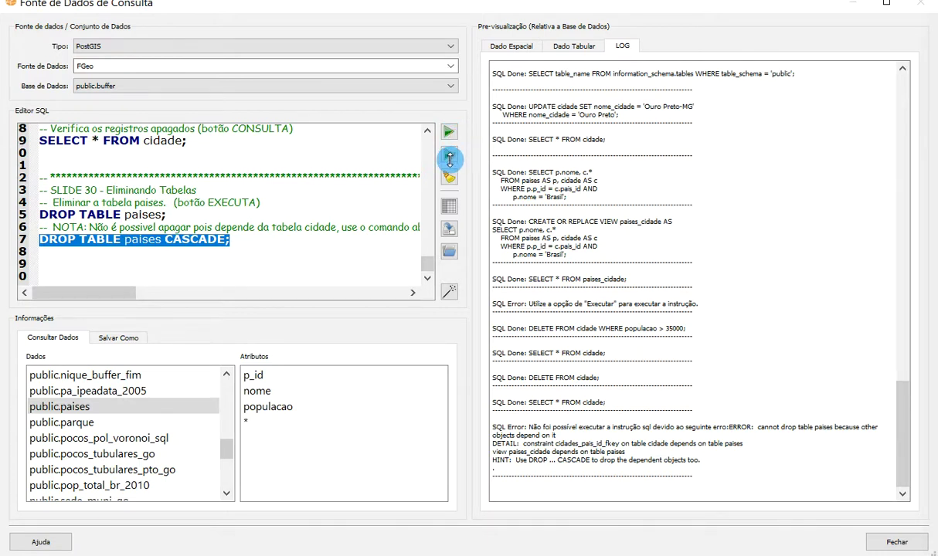
left_click(449, 155)
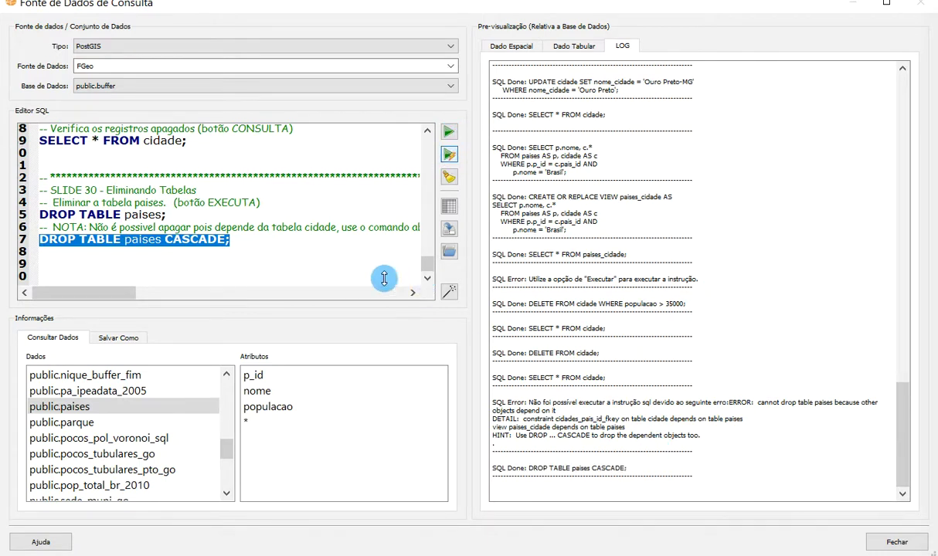
Step: Reload the FGeo data source to check the table list for paises, and execute DROP TABLE paises CASCADE again
left_click(455, 66)
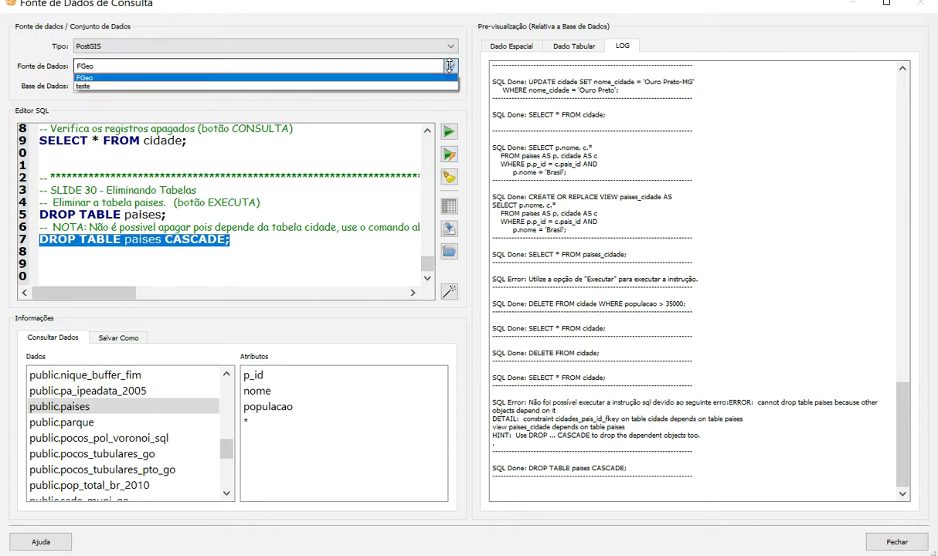
left_click(103, 81)
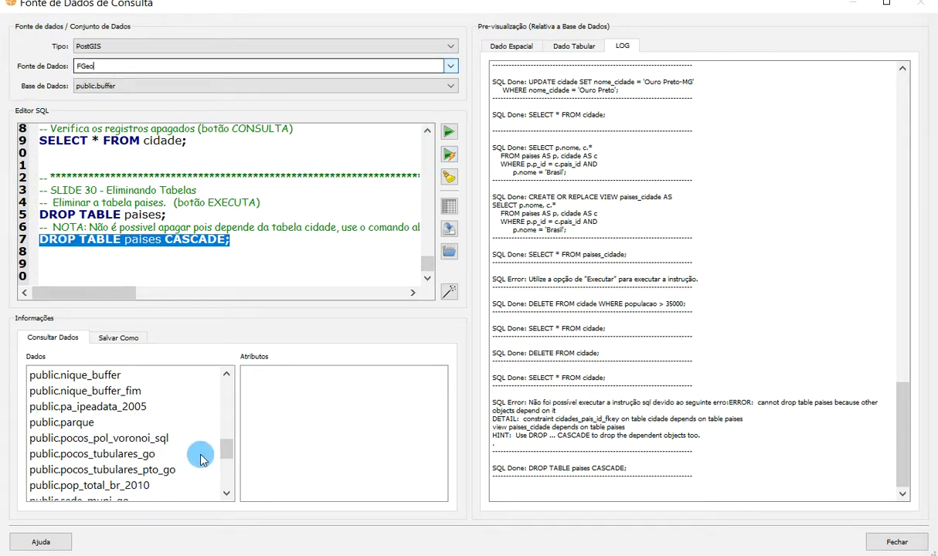
mouse_move(227, 452)
left_mouse_down()
mouse_move(227, 487)
mouse_move(226, 394)
mouse_move(227, 452)
left_mouse_up()
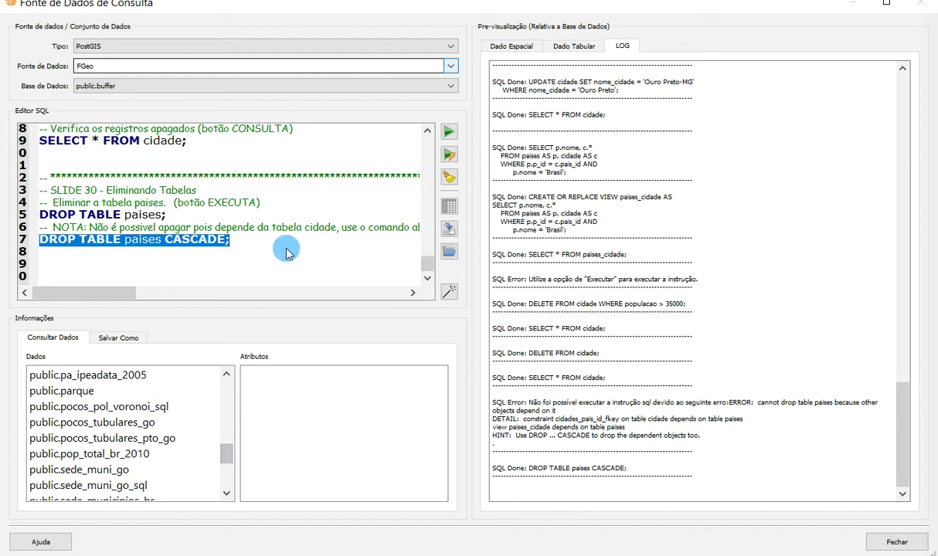
left_click_drag(276, 241, 35, 243)
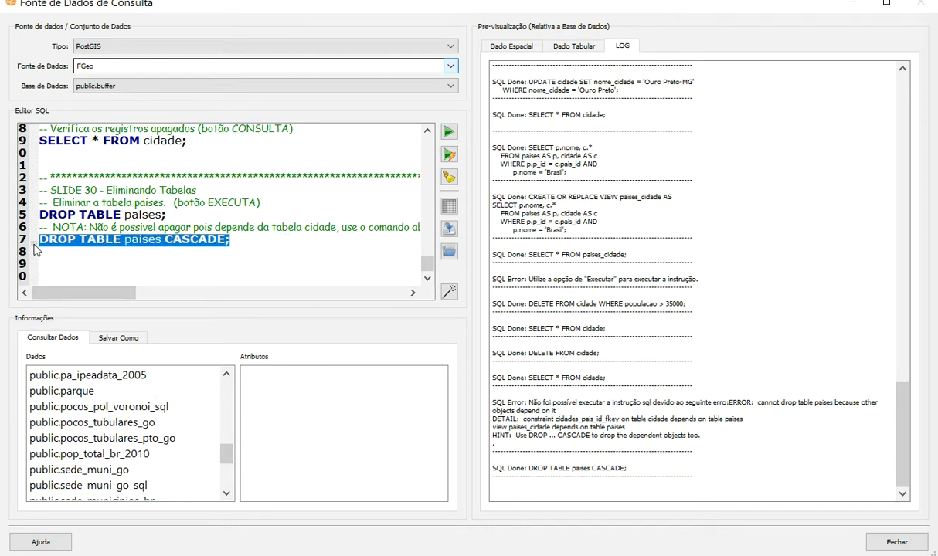
left_click(449, 155)
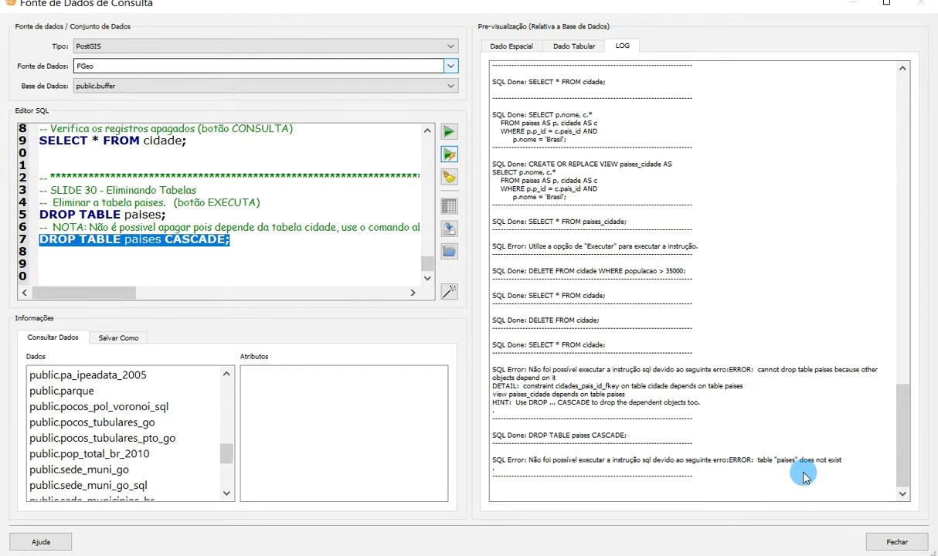
Step: Switch to PowerPoint and advance to Exercício 3.1 on slide 31
key("alt+Tab")
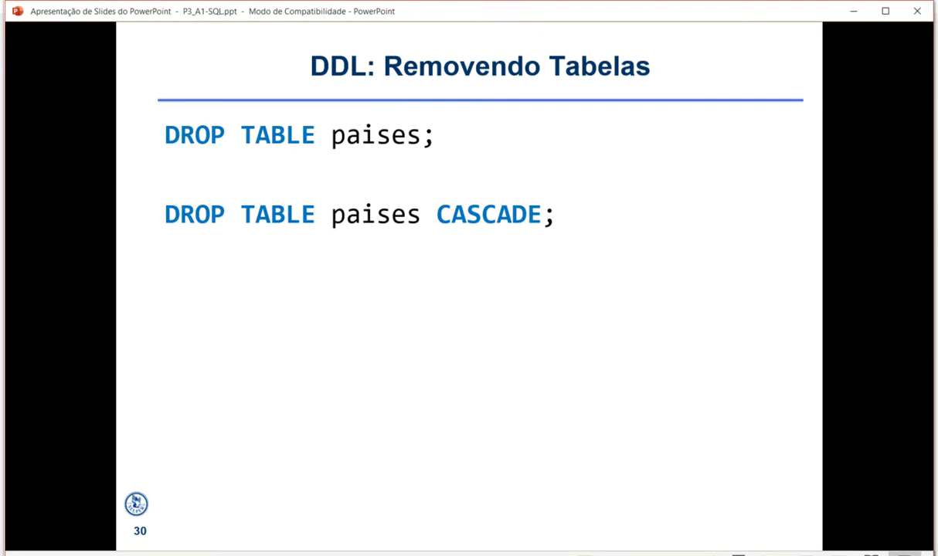
key("Right")
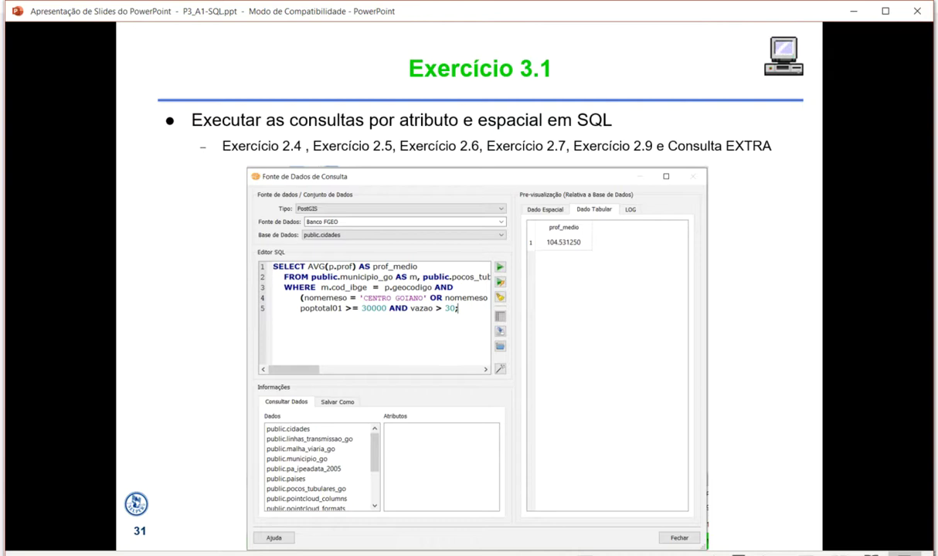